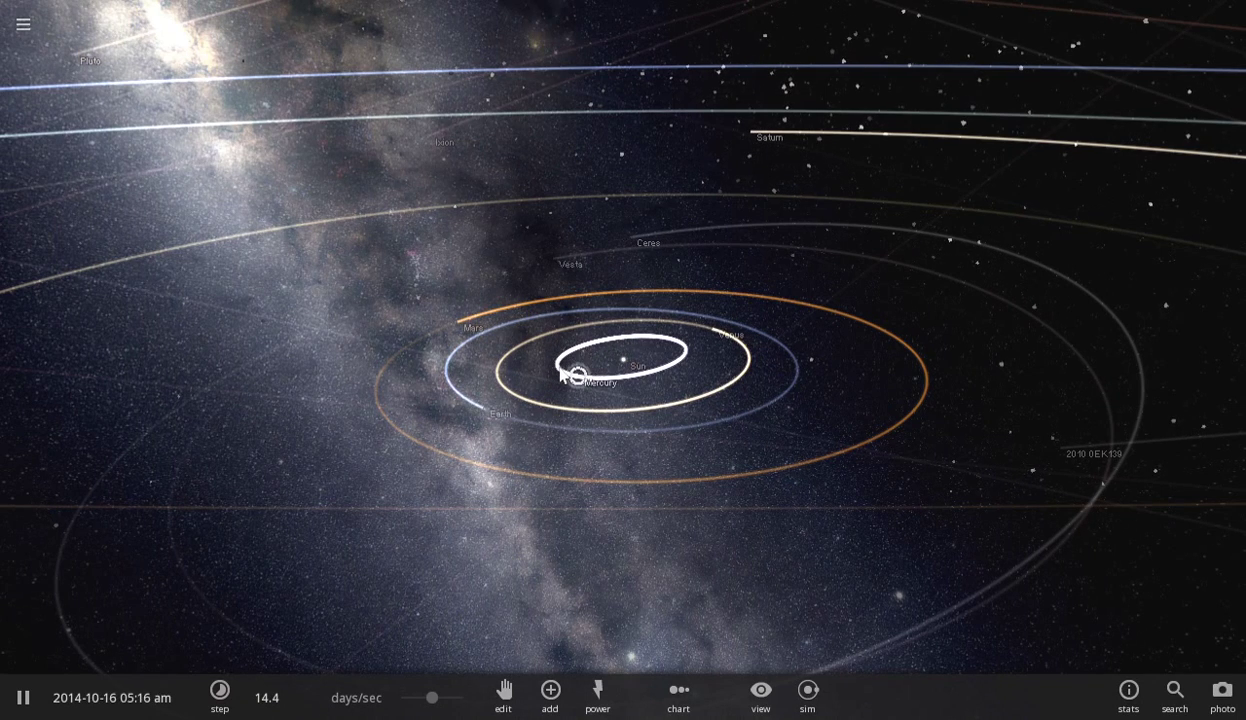
# Select Mercury, zoom around it, and open its full properties showing 4.49 moon mass and 2440 km radius
pyautogui.click(565, 375)
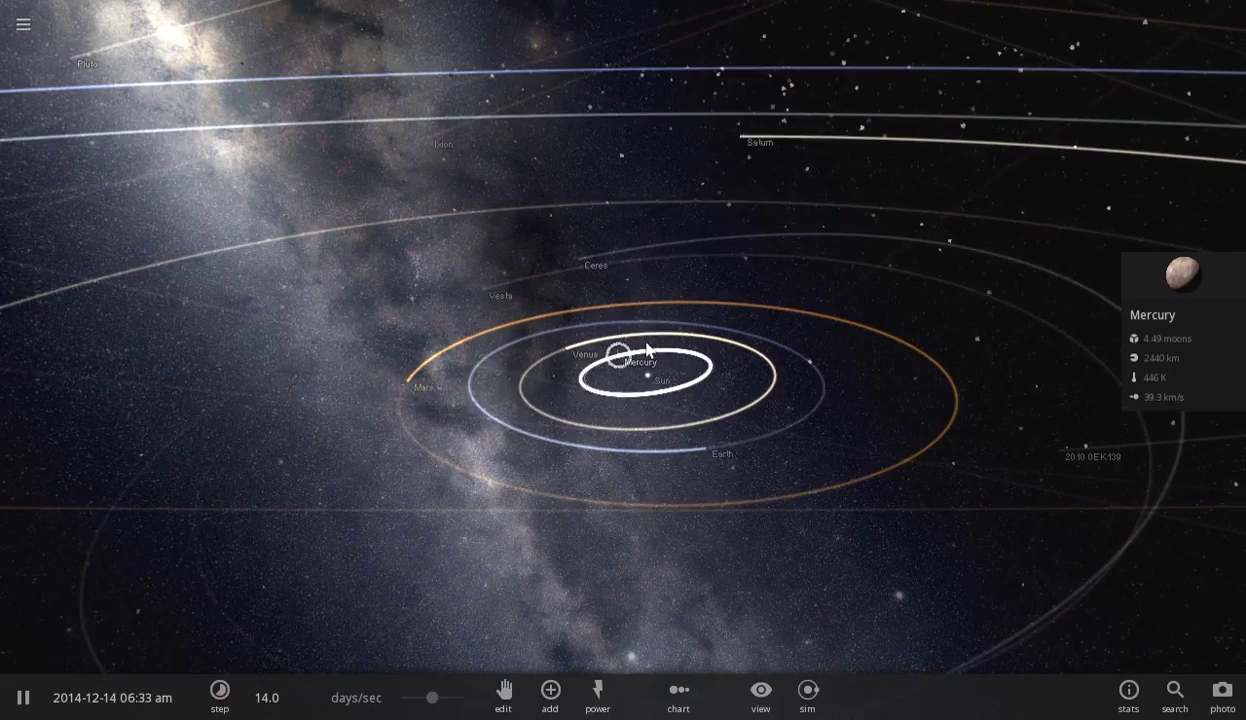
pyautogui.scroll(5, 647, 350)
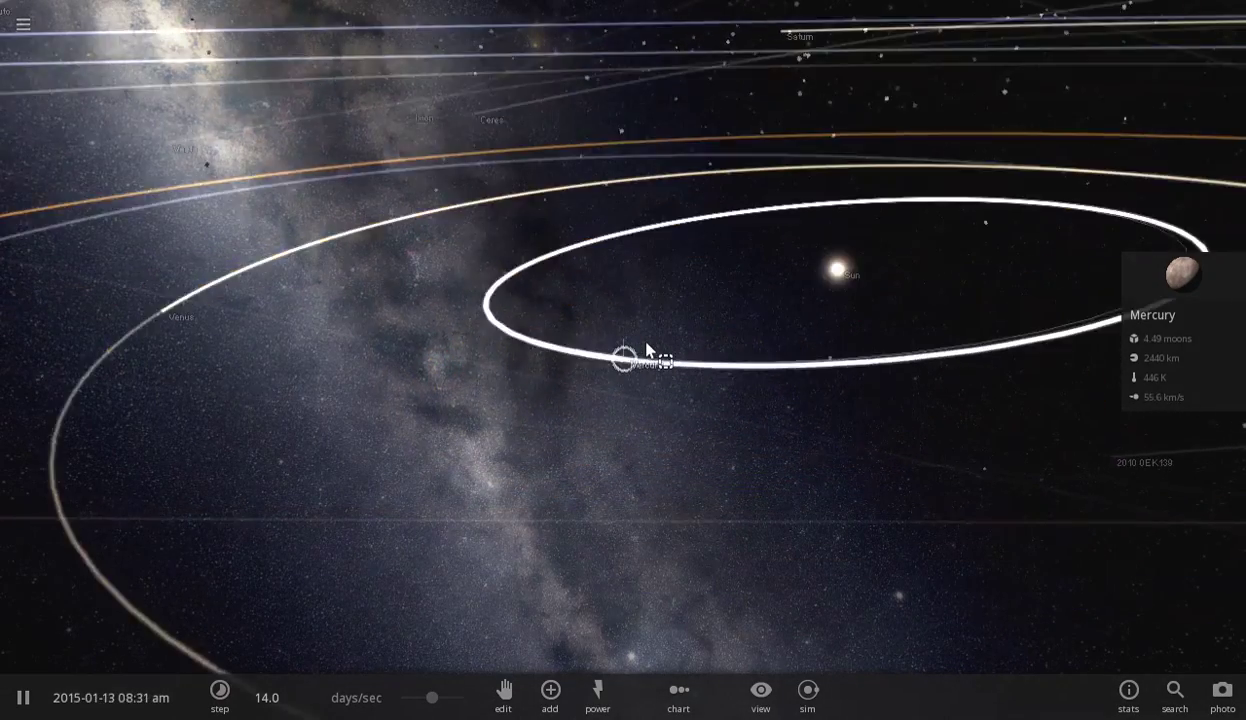
pyautogui.scroll(10, 647, 350)
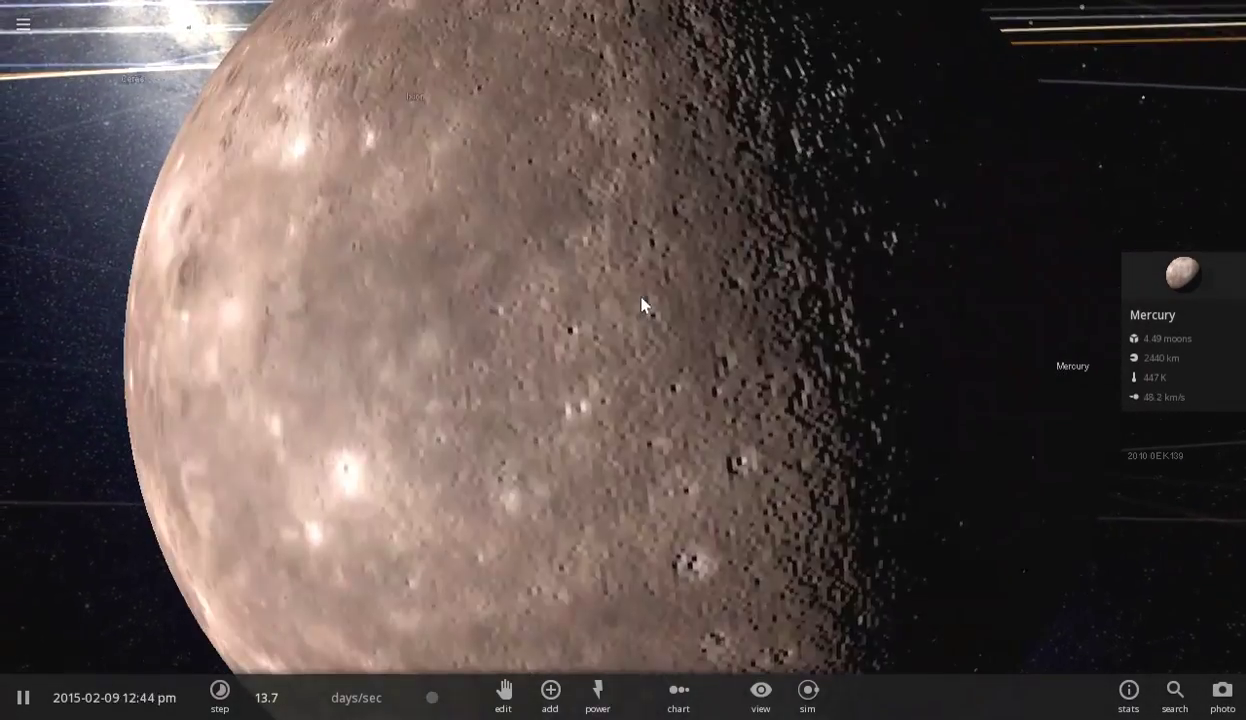
pyautogui.scroll(-8, 642, 305)
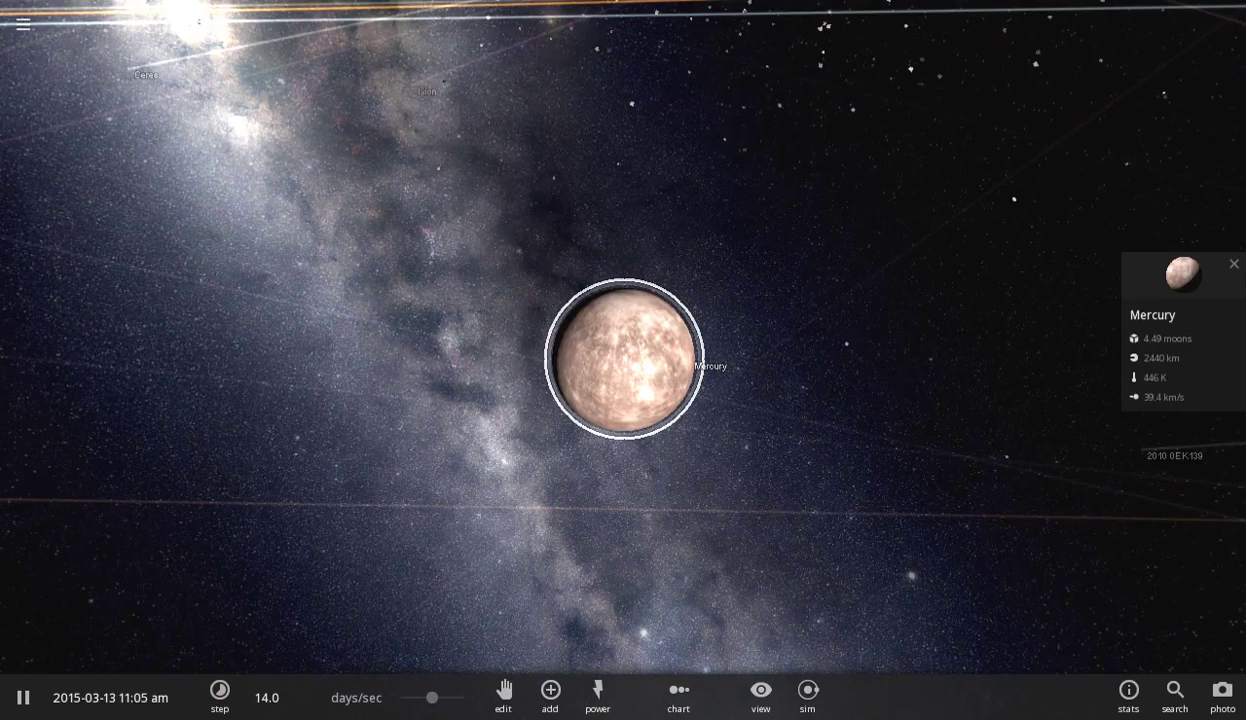
pyautogui.click(1196, 285)
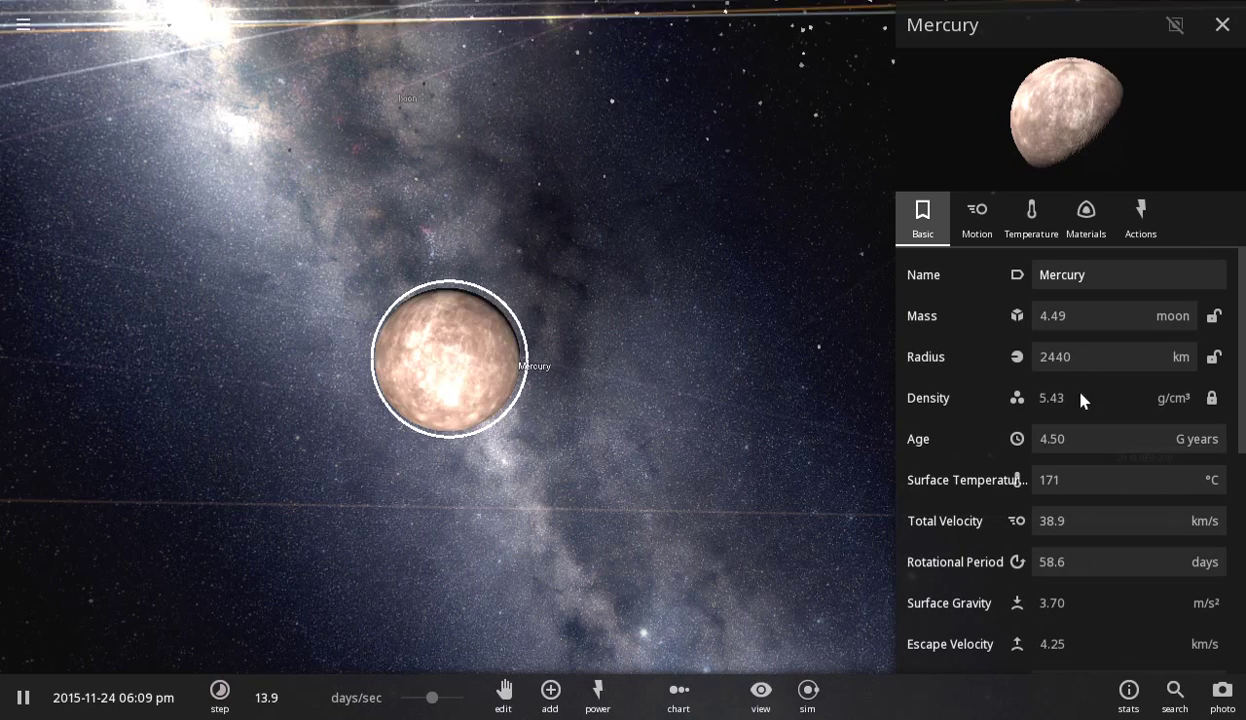
# Set Mercury's mass to 10 moon masses
pyautogui.click(1092, 326)
pyautogui.press('BackSpace')
pyautogui.press('BackSpace')
pyautogui.press('BackSpace')
pyautogui.press('BackSpace')
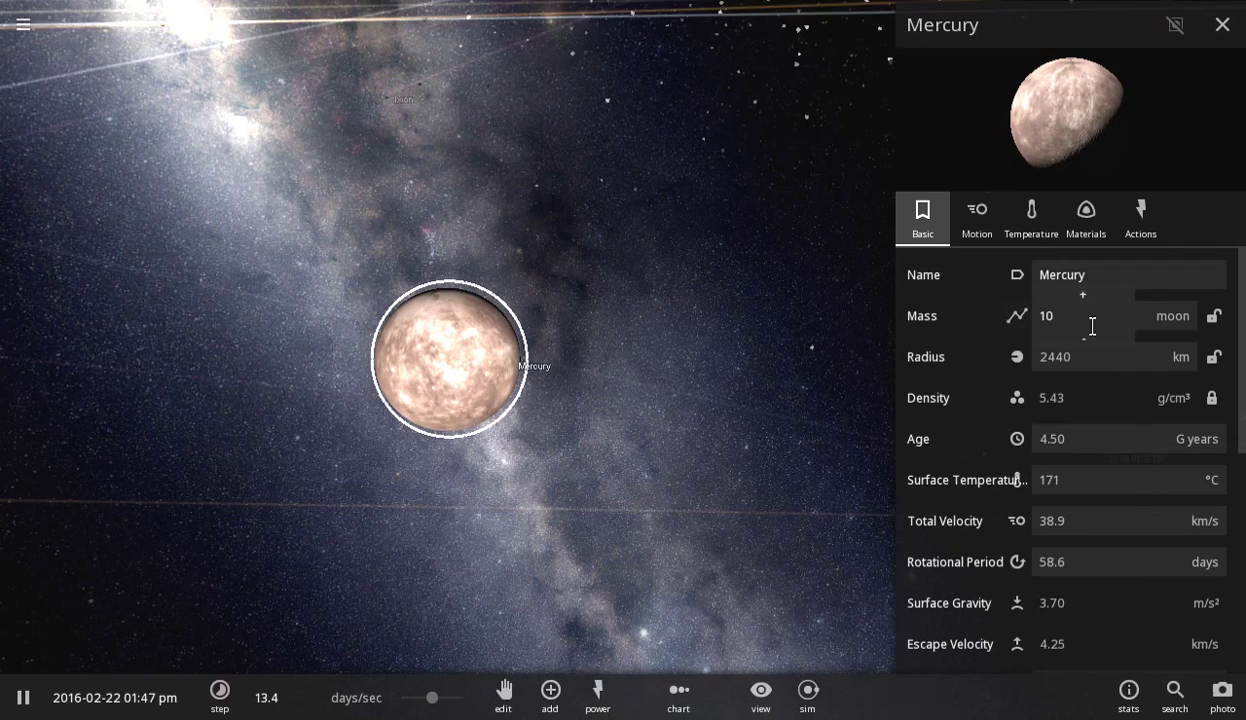
pyautogui.press('Return')
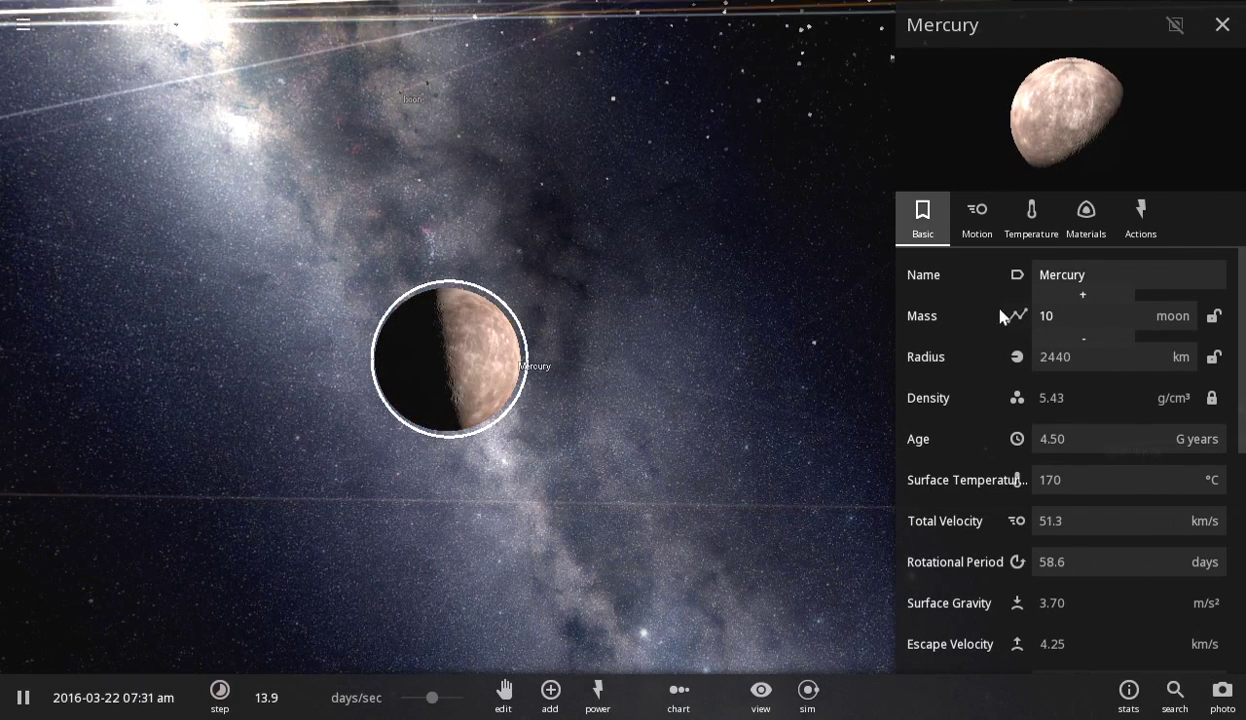
pyautogui.press('Return')
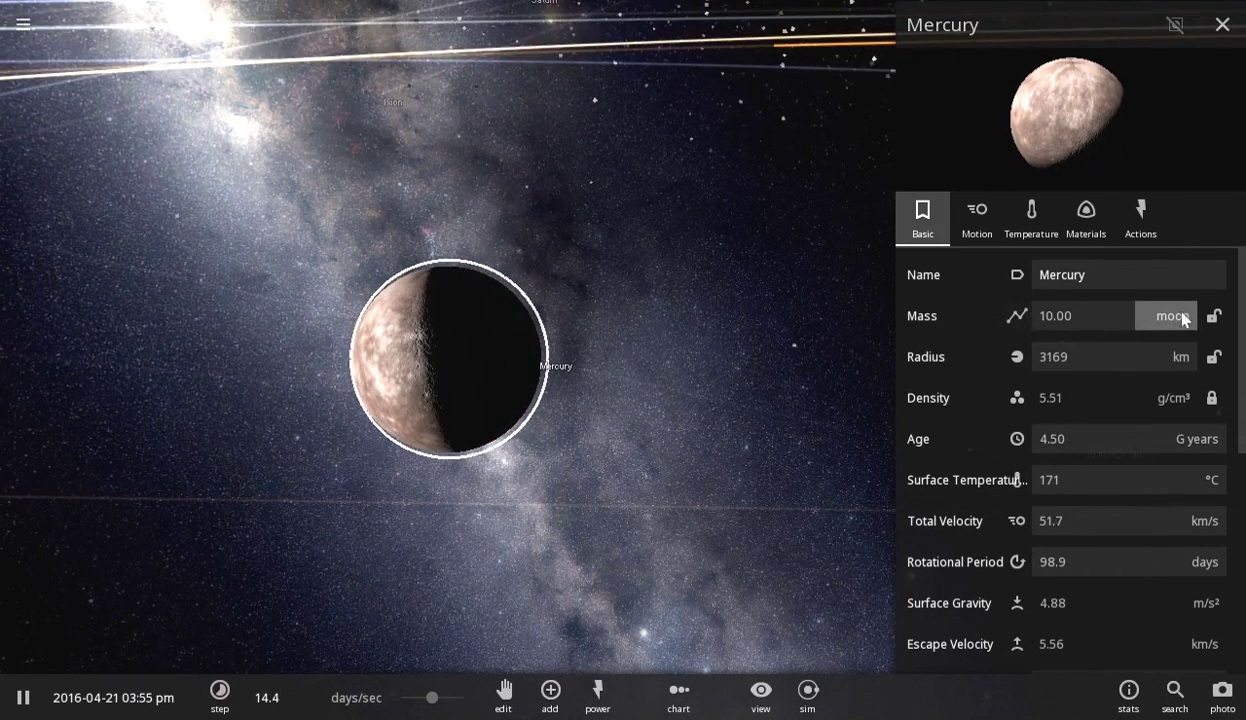
# Switch the mass unit to earth, set Mercury's mass to 1 earth, and show its temperature settings
pyautogui.click(1184, 316)
pyautogui.click(1143, 279)
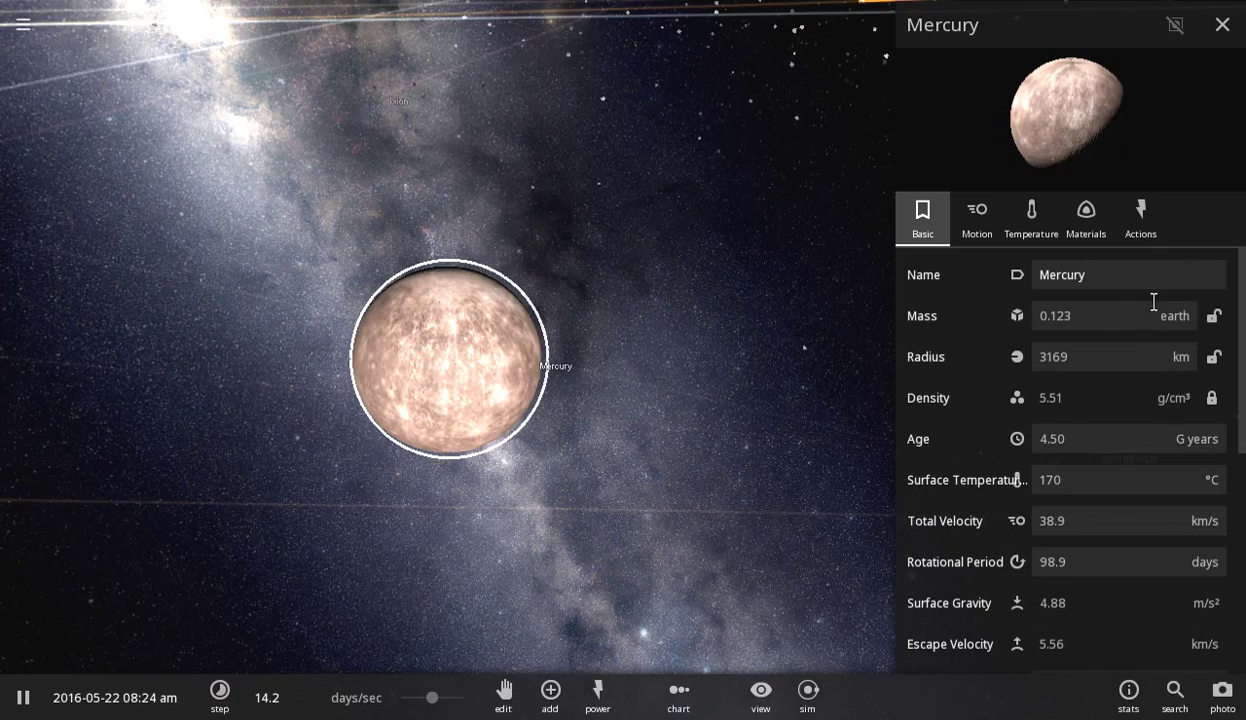
pyautogui.click(1126, 322)
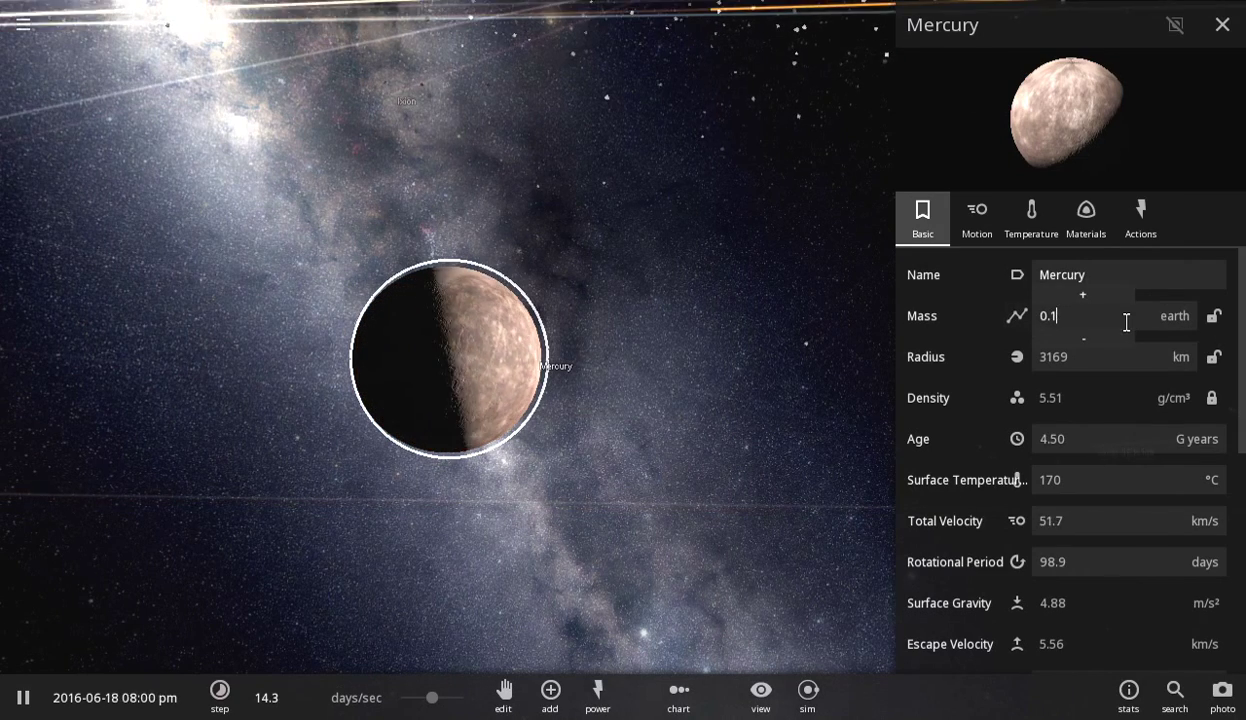
pyautogui.press('BackSpace')
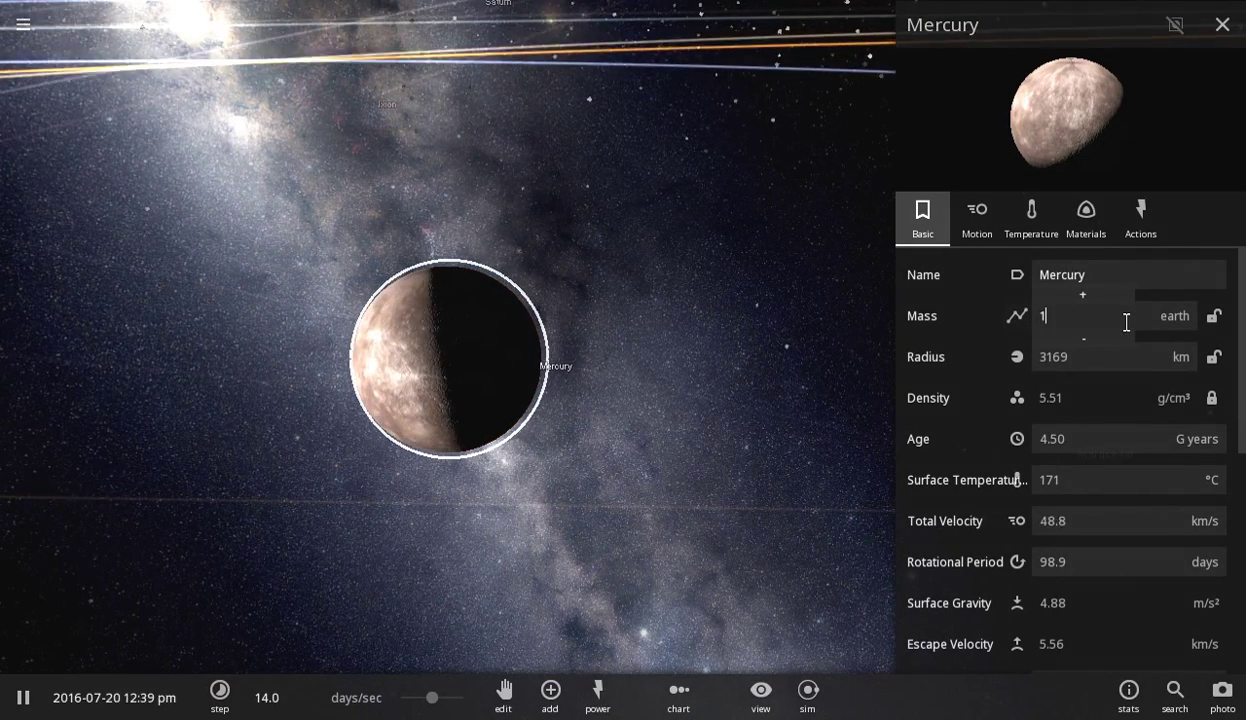
pyautogui.press('Return')
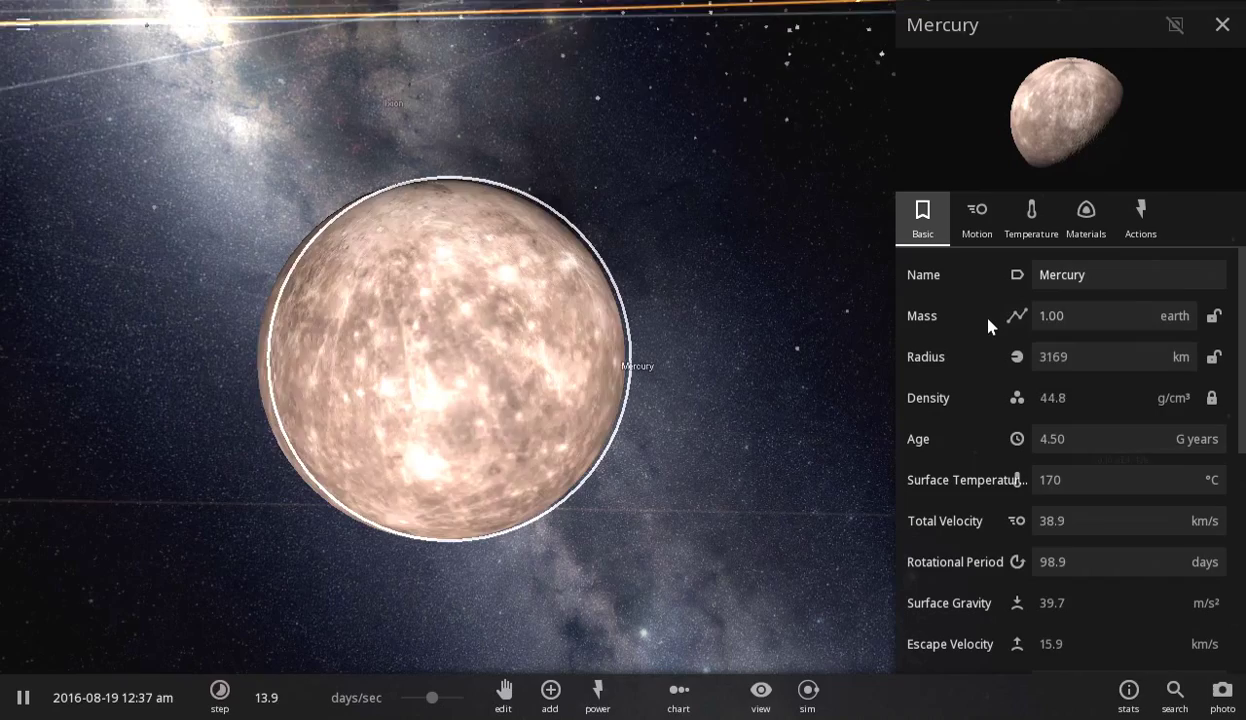
pyautogui.click(1046, 234)
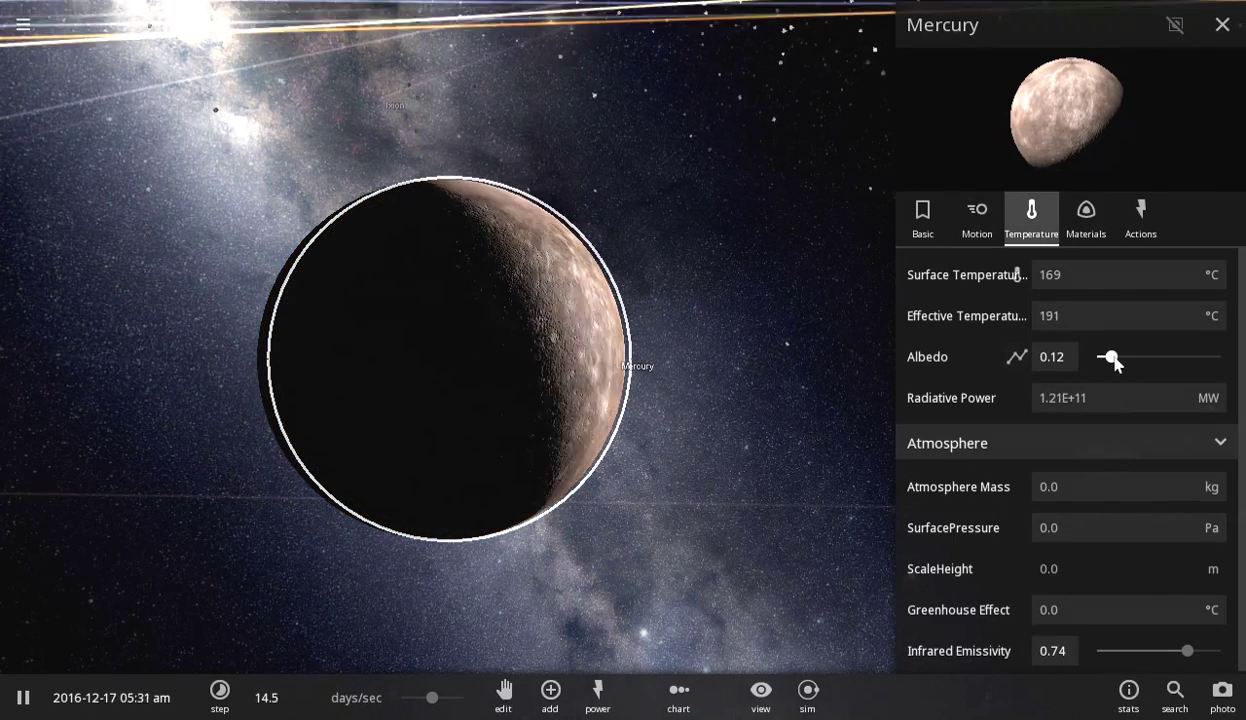
# Raise Mercury's albedo to 0.87, then press Delete, which removes Mercury from the simulation
pyautogui.moveTo(1113, 362); pyautogui.dragTo(1163, 370)
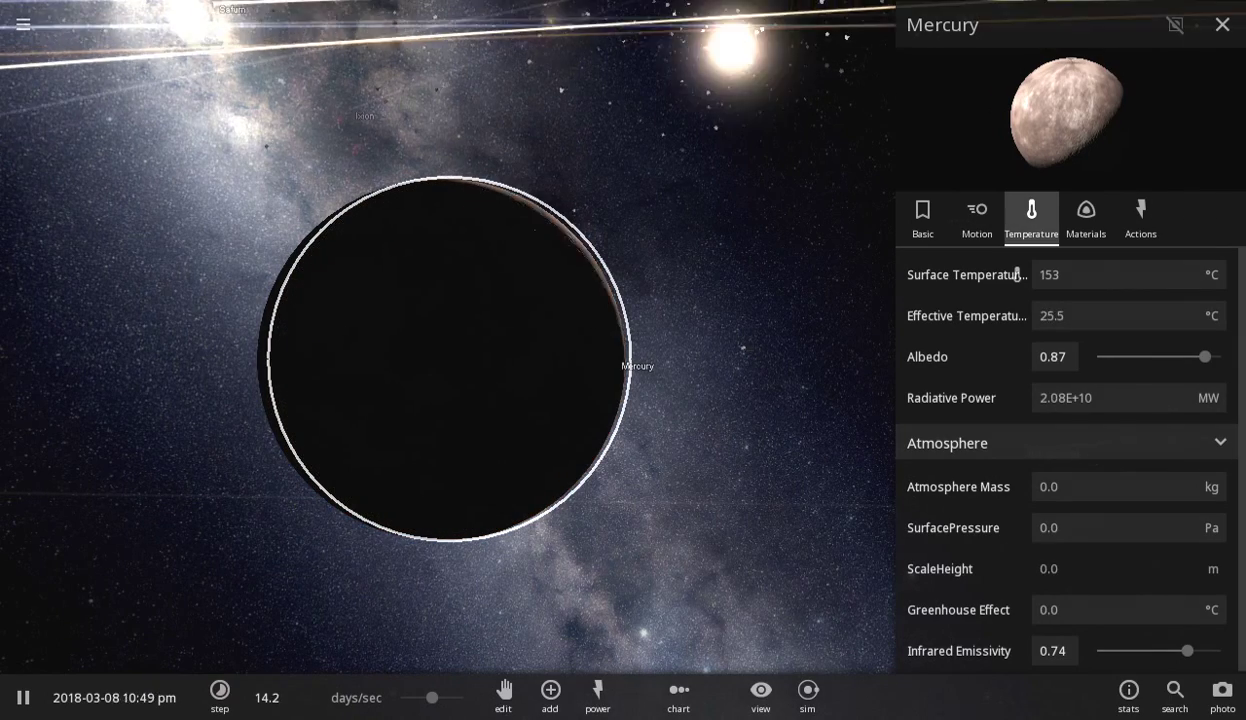
pyautogui.scroll(-1, 1240, 440)
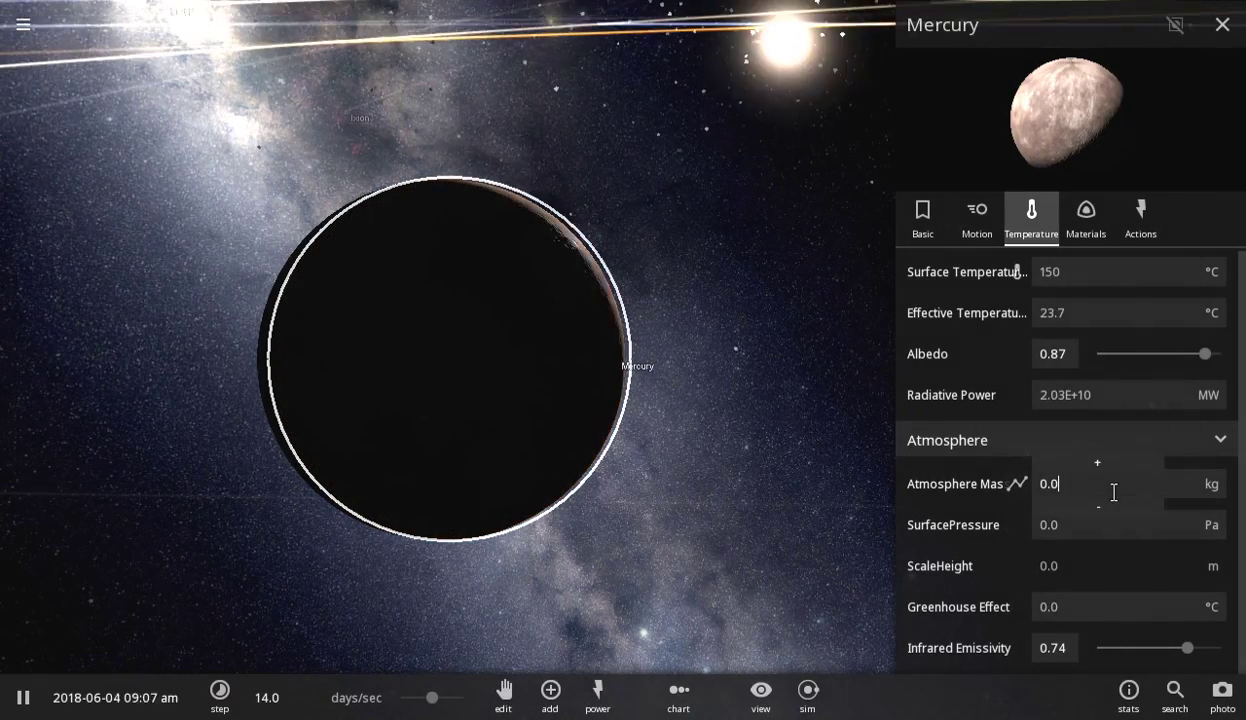
pyautogui.press('Delete')
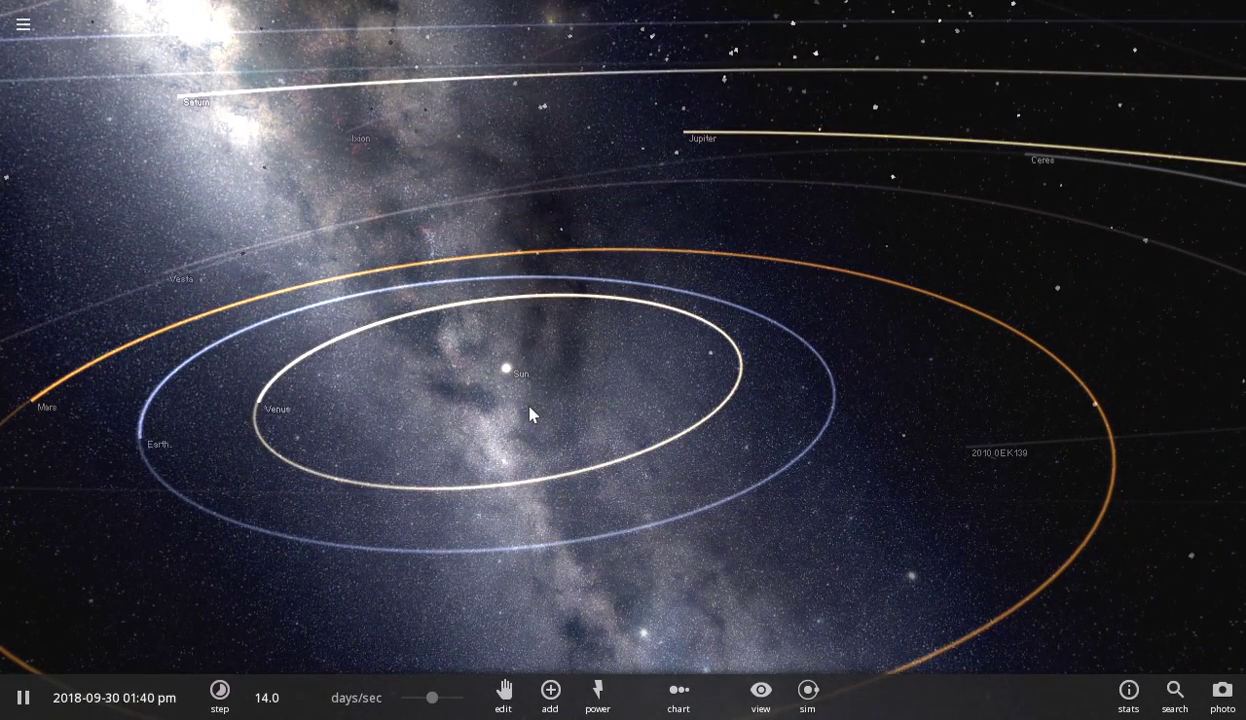
# Pause the simulation and reload it to its starting state, confirming the reload
pyautogui.click(22, 697)
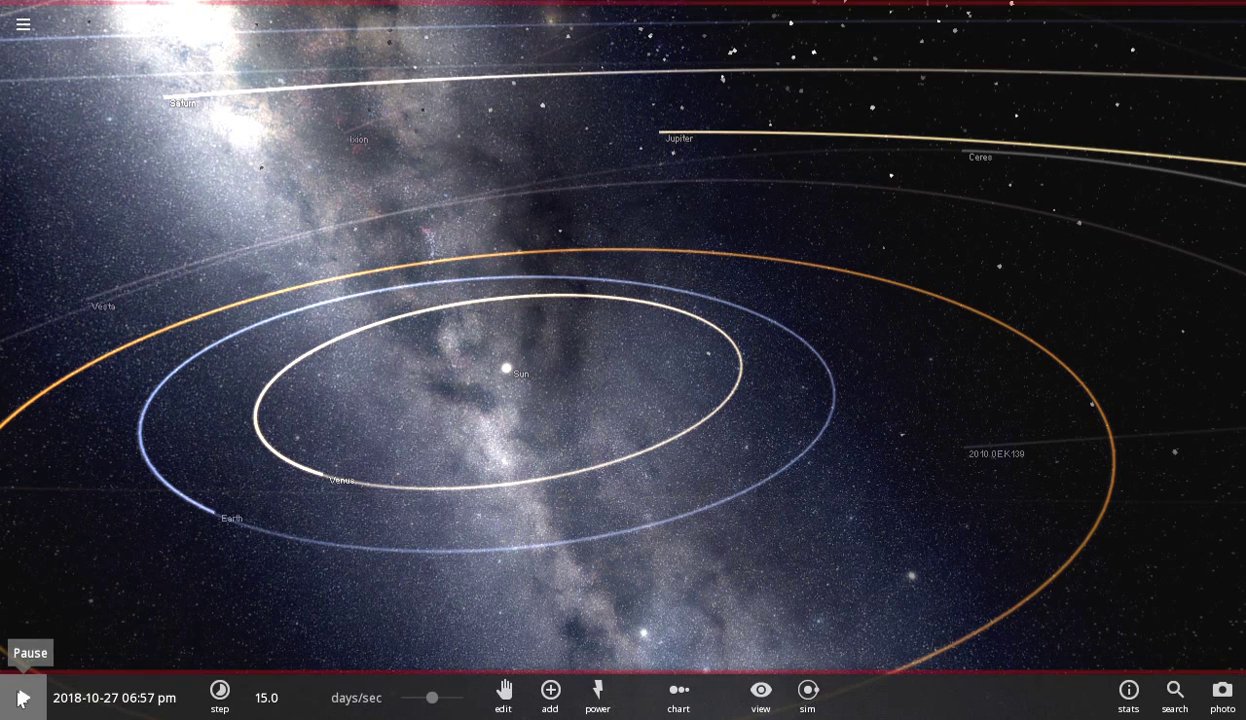
pyautogui.click(22, 697)
pyautogui.click(24, 696)
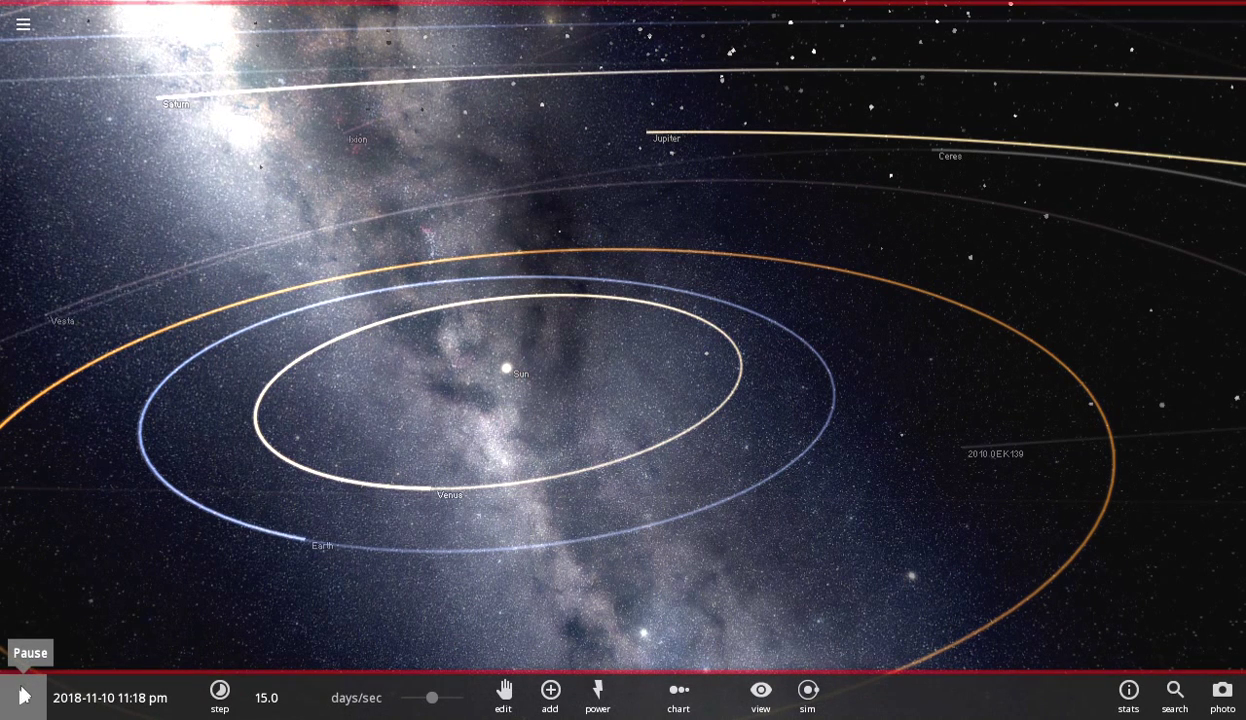
pyautogui.click(234, 687)
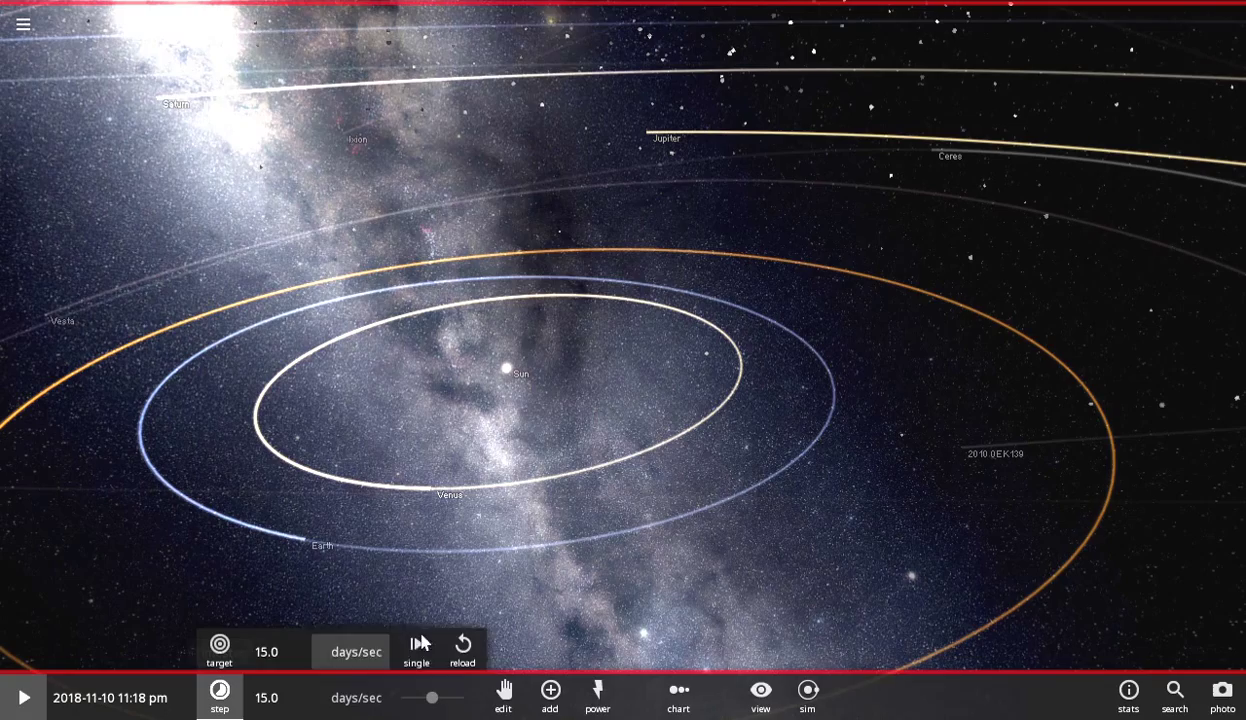
pyautogui.click(462, 645)
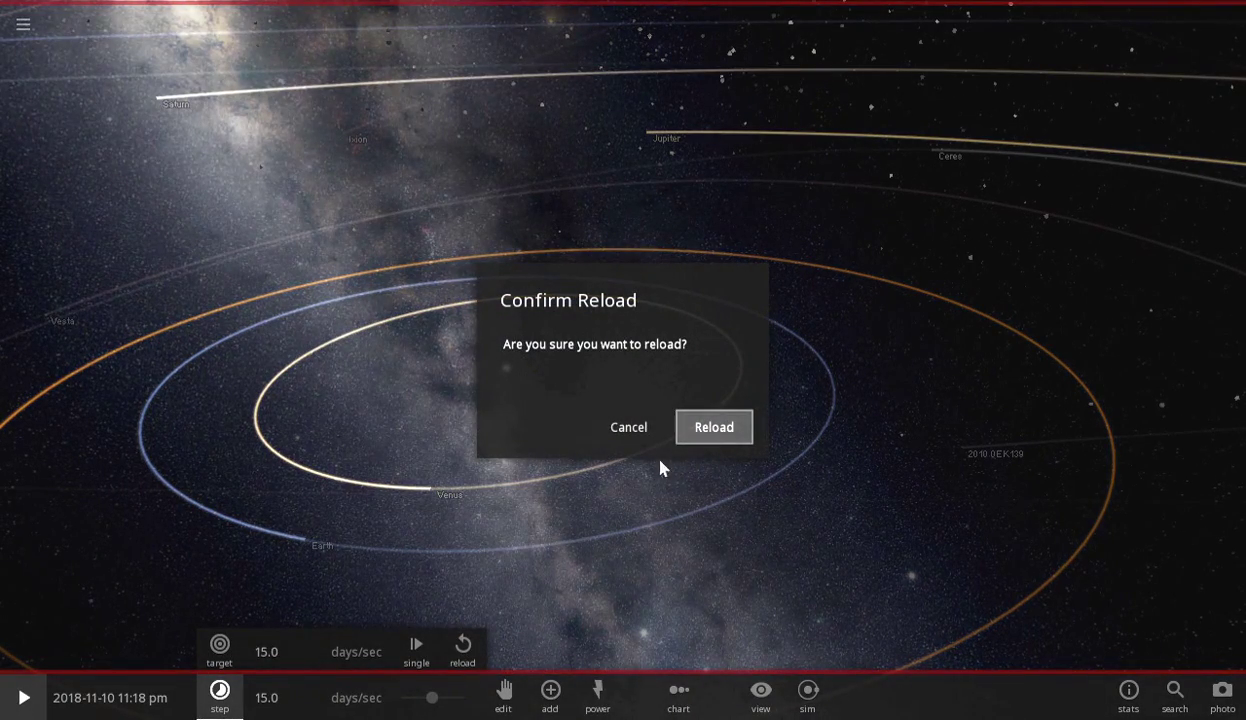
pyautogui.click(708, 427)
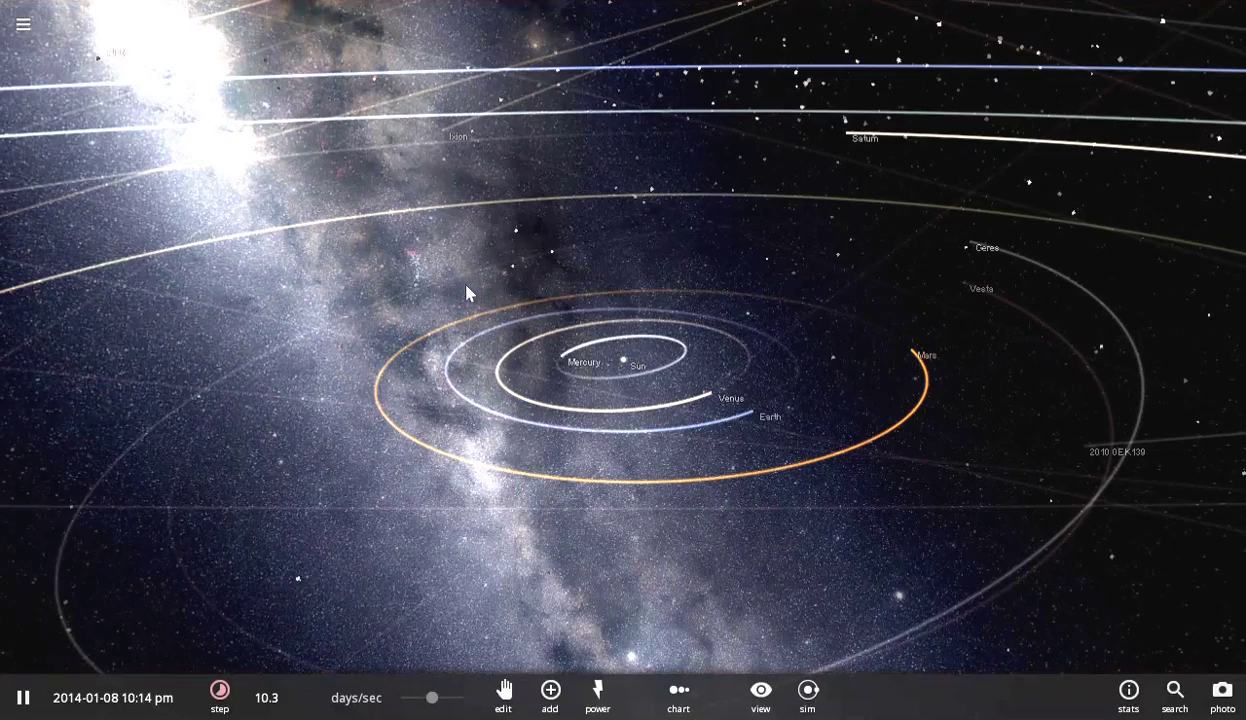
# Select and focus the restored Mercury, then open its full properties showing 4.49 moon mass
pyautogui.click(640, 366)
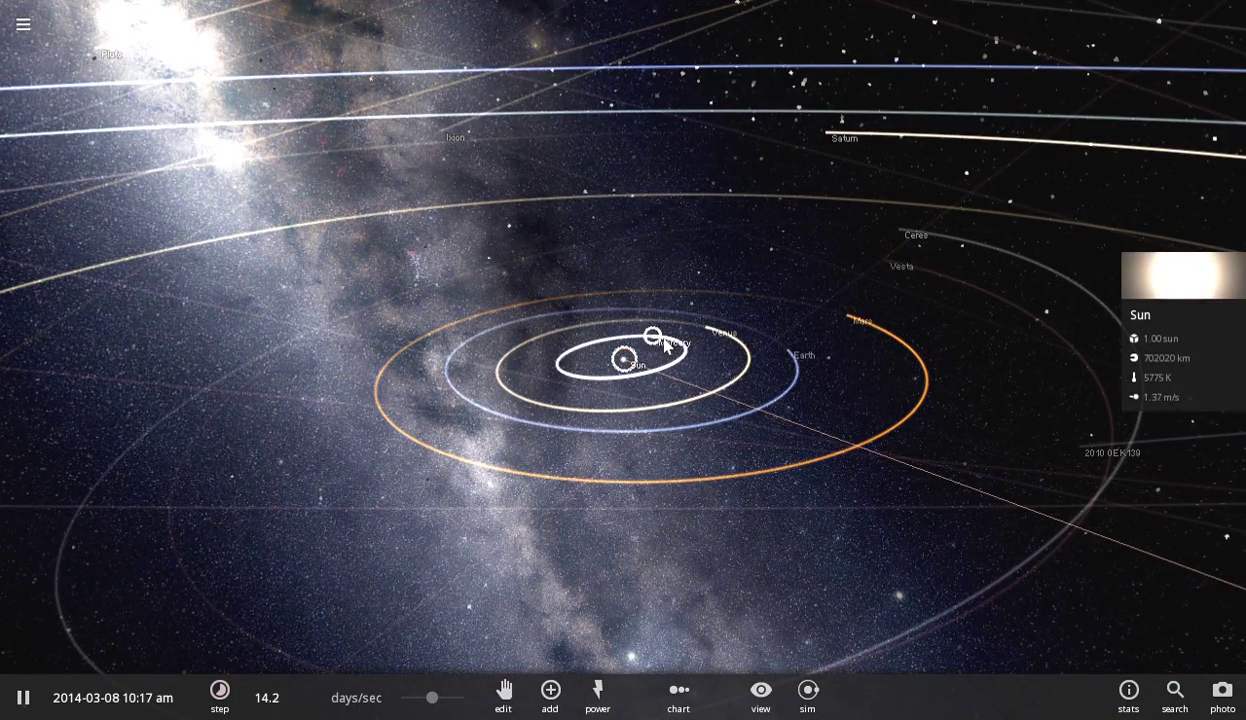
pyautogui.click(665, 345)
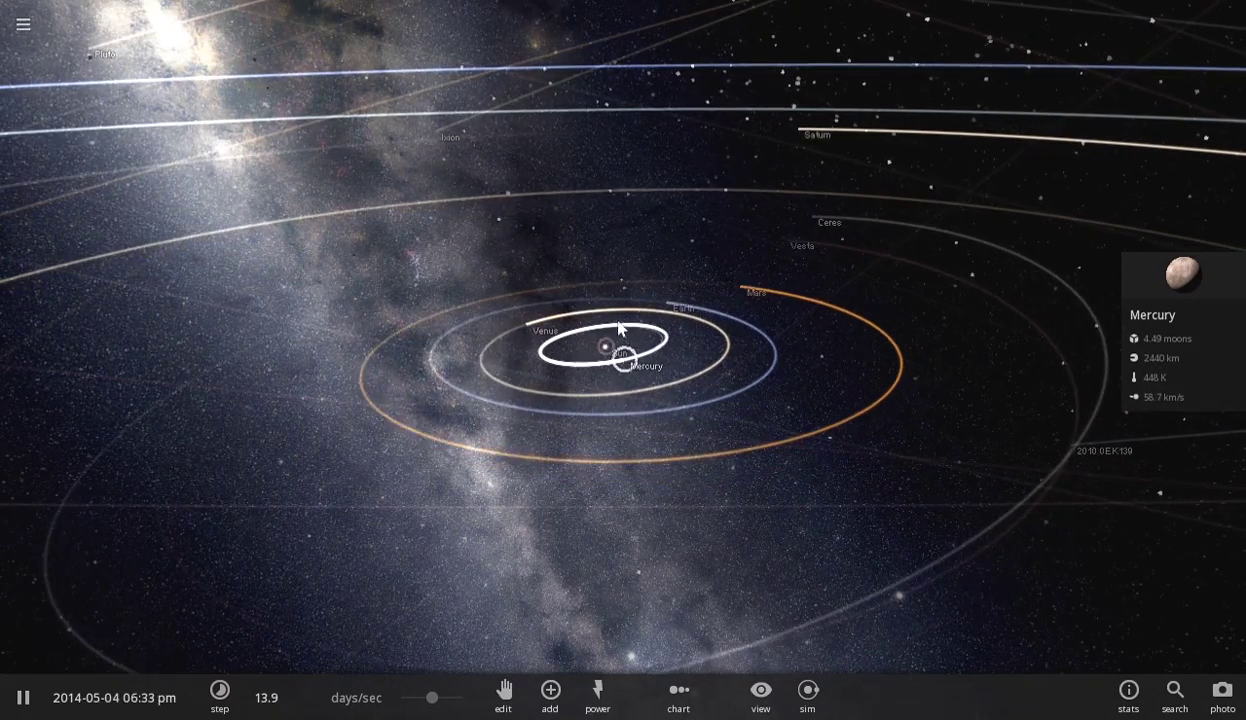
pyautogui.doubleClick(618, 350)
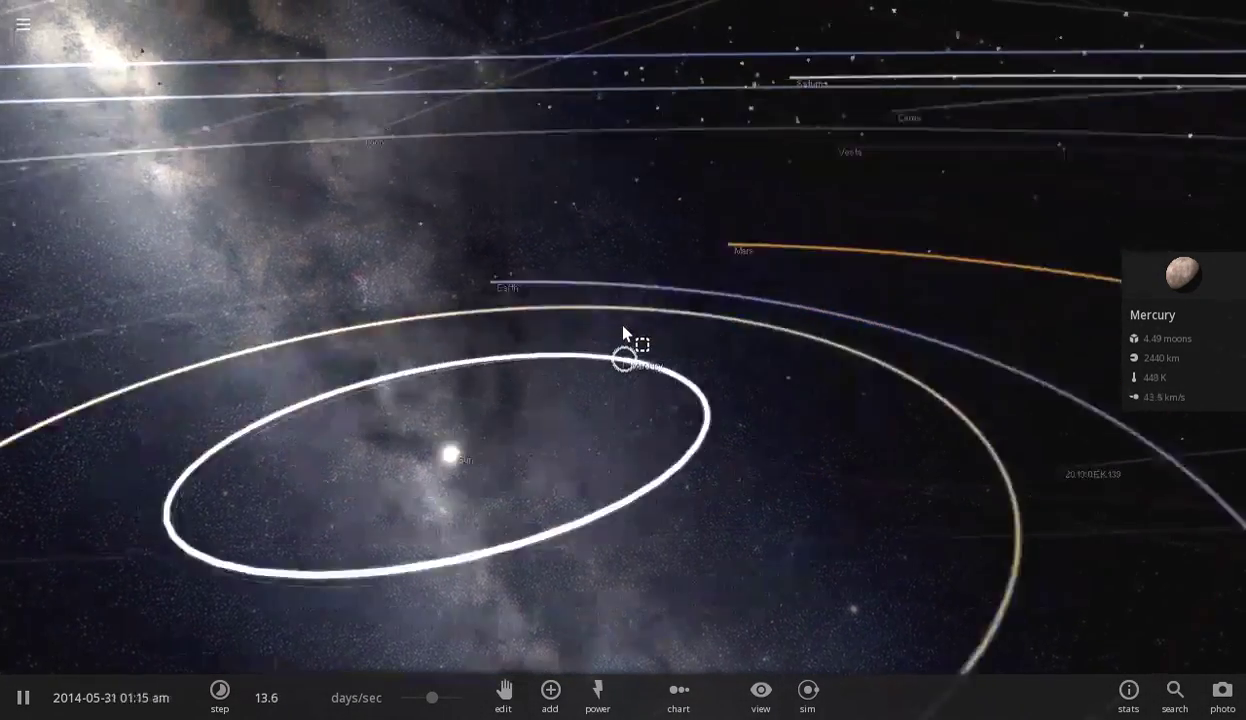
pyautogui.scroll(5, 625, 333)
pyautogui.scroll(-5, 626, 330)
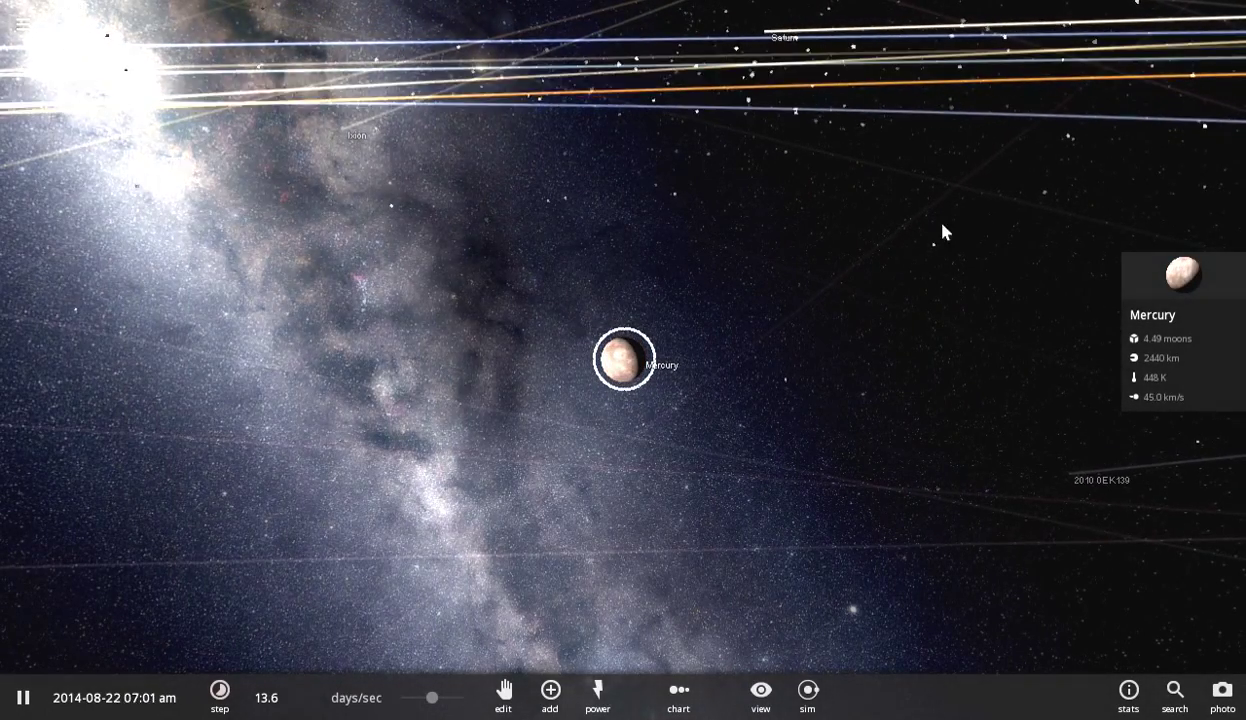
pyautogui.click(1179, 278)
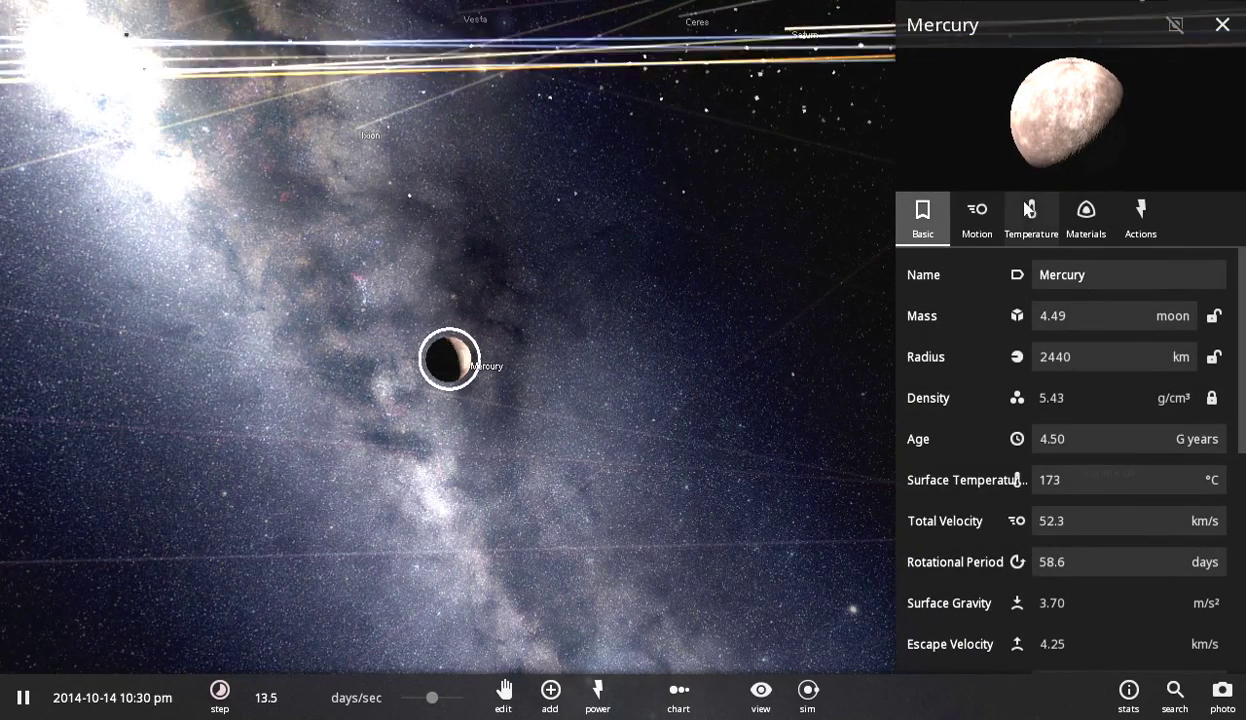
# Raise Mercury's albedo to 0.80, then to its maximum 1.00, dropping effective temperature to -273 °C
pyautogui.click(1051, 250)
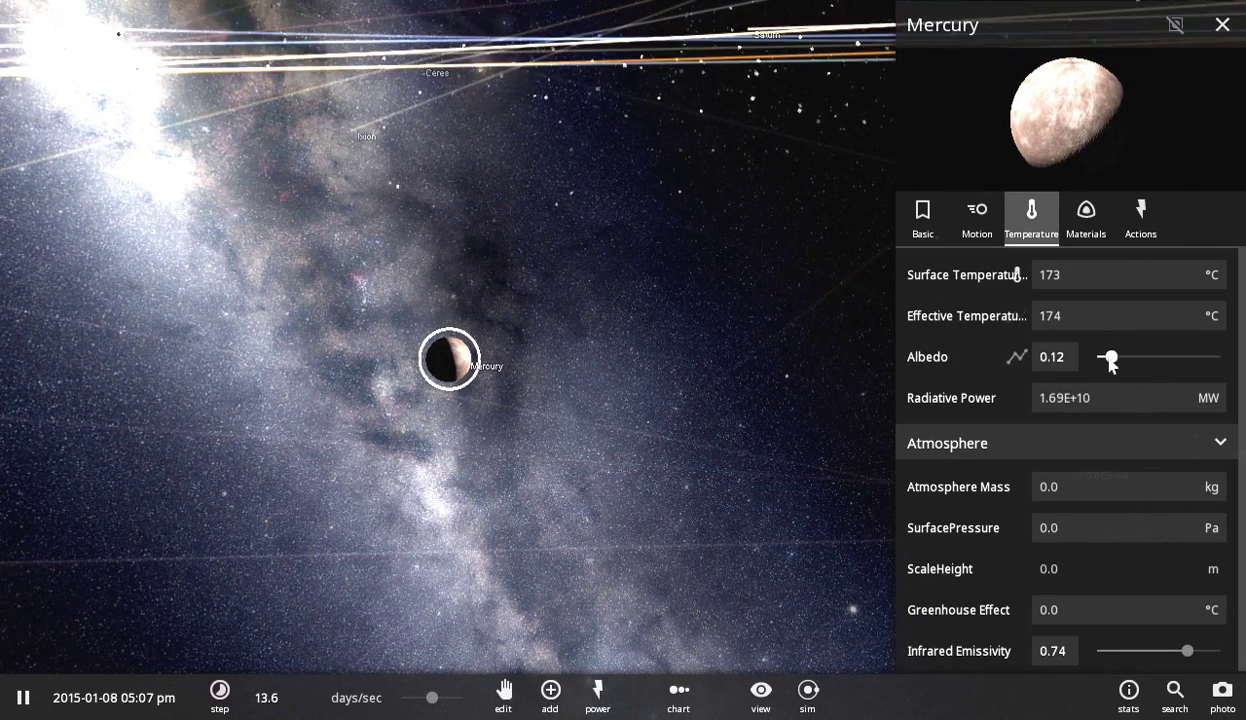
pyautogui.moveTo(1112, 360); pyautogui.dragTo(1196, 366)
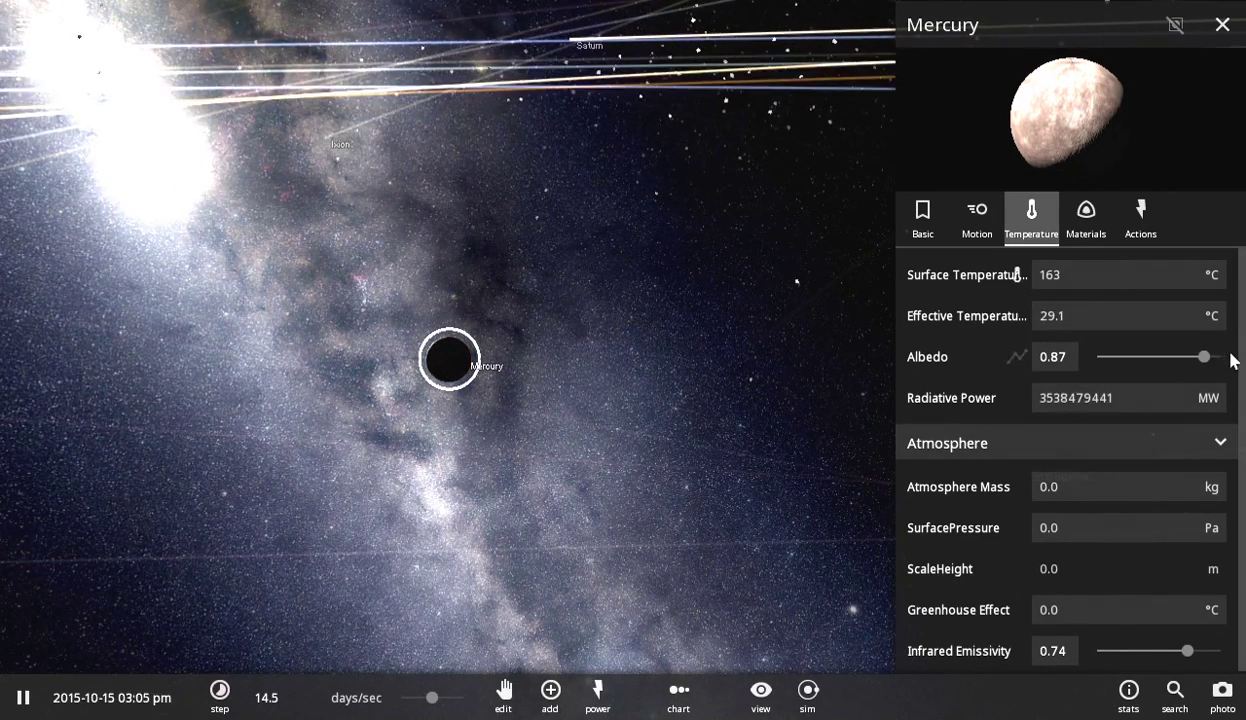
pyautogui.click(1228, 356)
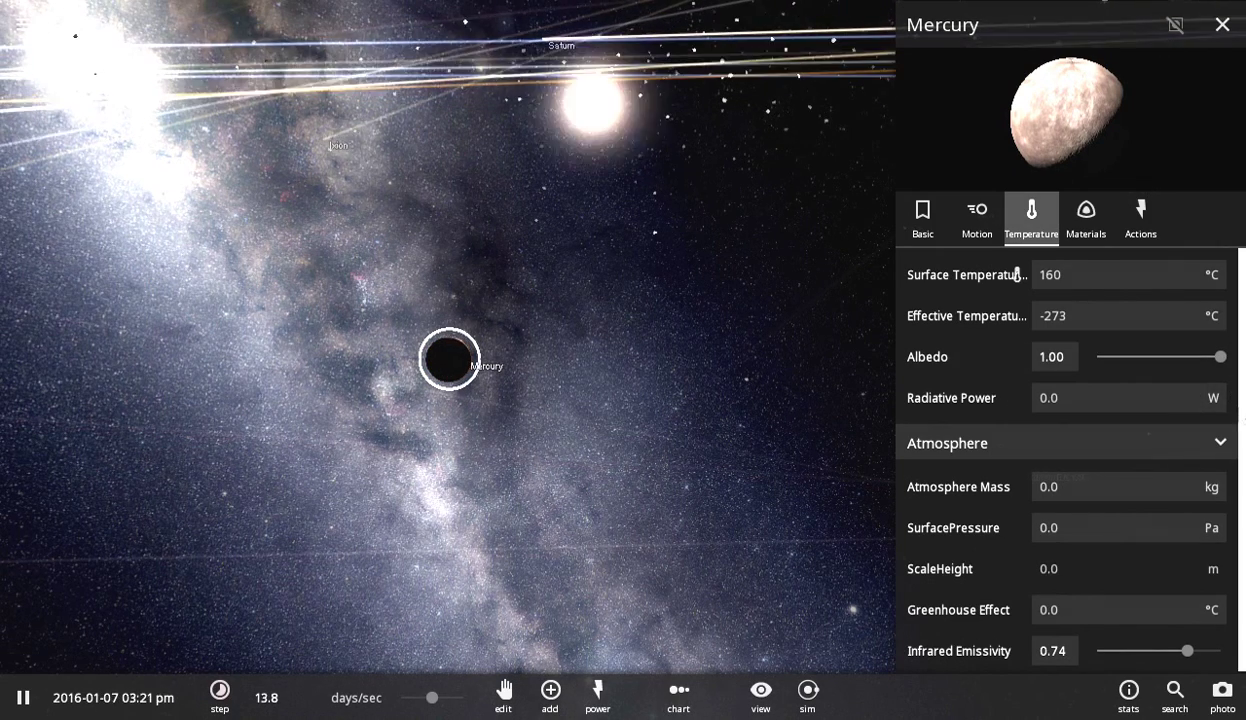
# Set Mercury's atmosphere mass to 10 and raise its surface pressure by entering 10000
pyautogui.click(1125, 491)
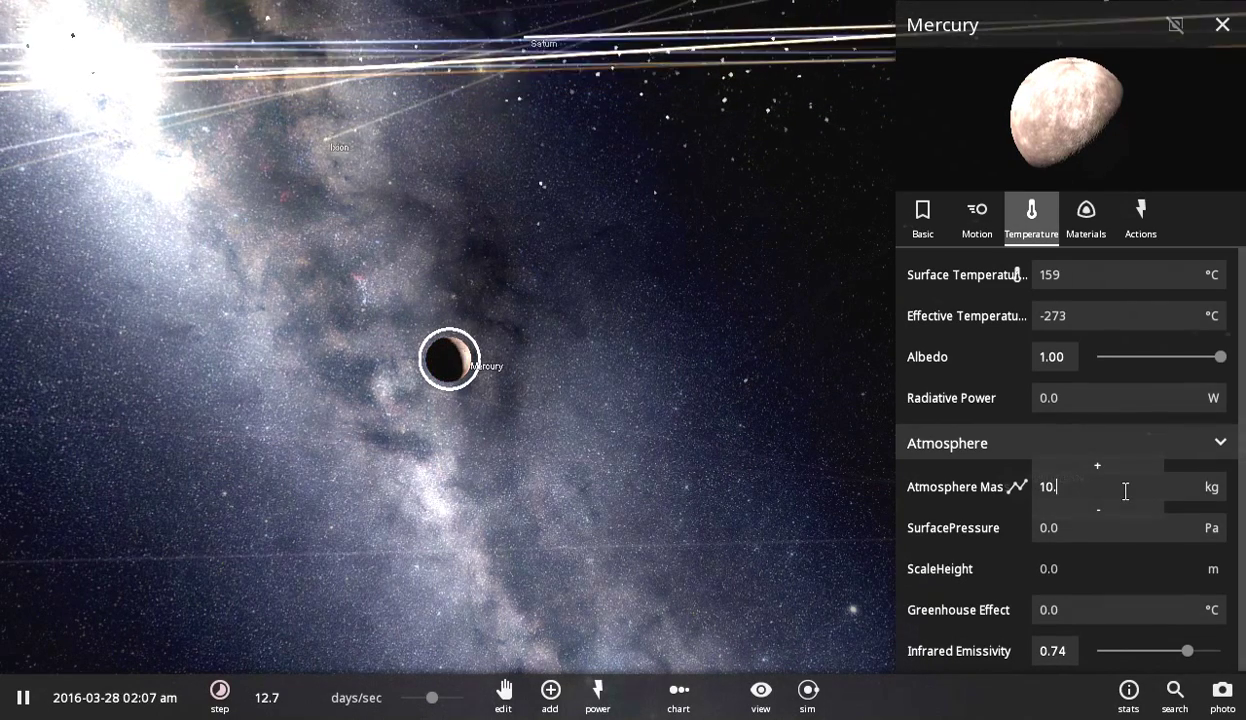
pyautogui.press('Return')
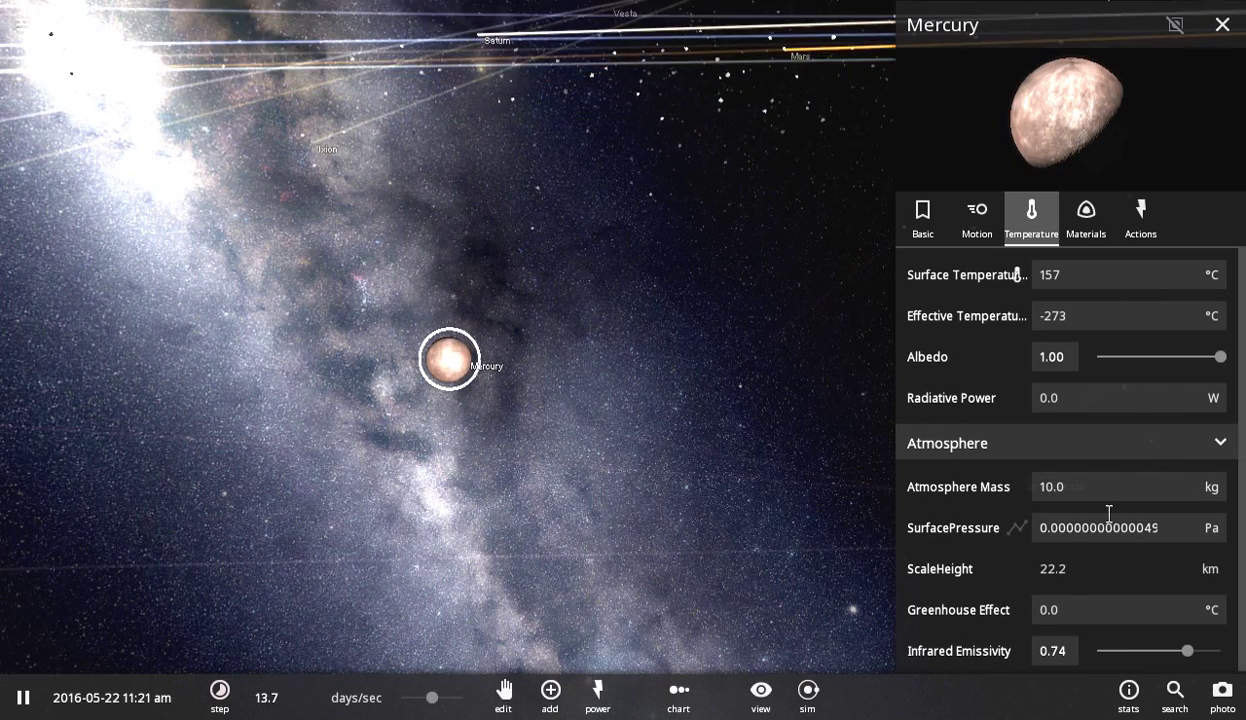
pyautogui.click(1147, 544)
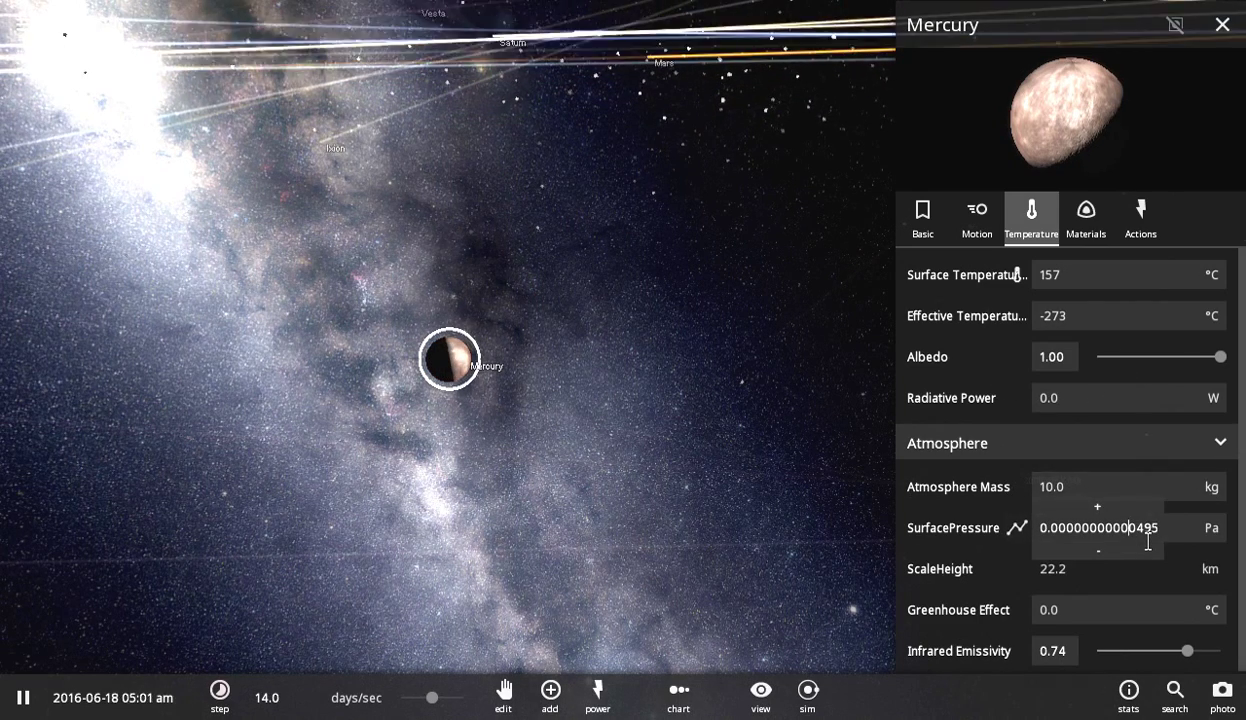
pyautogui.press('BackSpace')
pyautogui.press('BackSpace')
pyautogui.press('BackSpace')
pyautogui.press('BackSpace')
pyautogui.press('BackSpace')
pyautogui.press('BackSpace')
pyautogui.press('BackSpace')
pyautogui.press('BackSpace')
pyautogui.press('BackSpace')
pyautogui.press('BackSpace')
pyautogui.press('BackSpace')
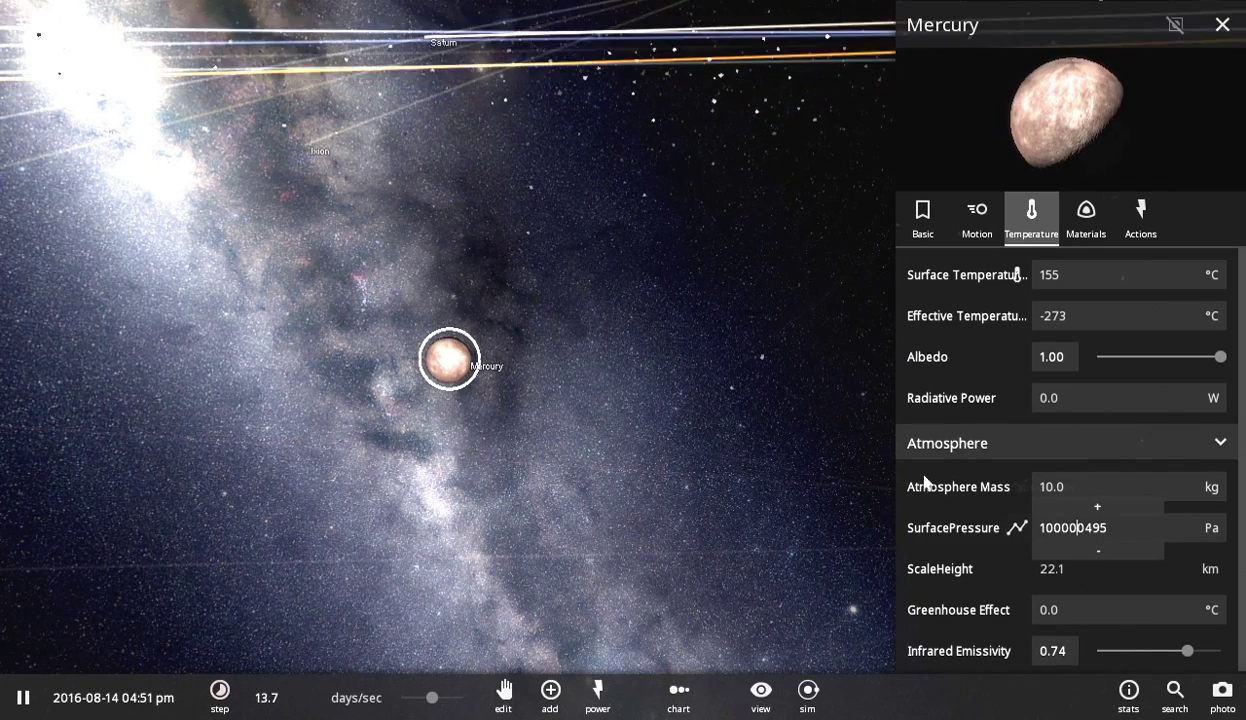
pyautogui.write('10000')
pyautogui.press('Return')
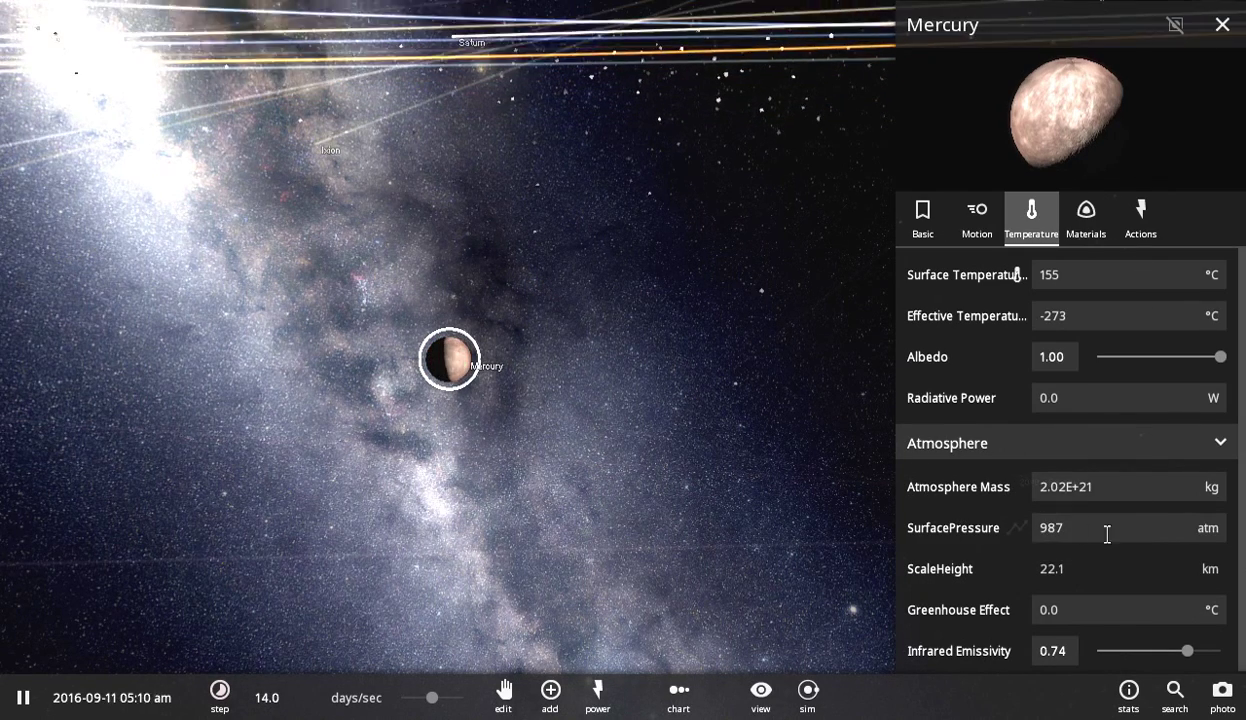
pyautogui.click(1153, 540)
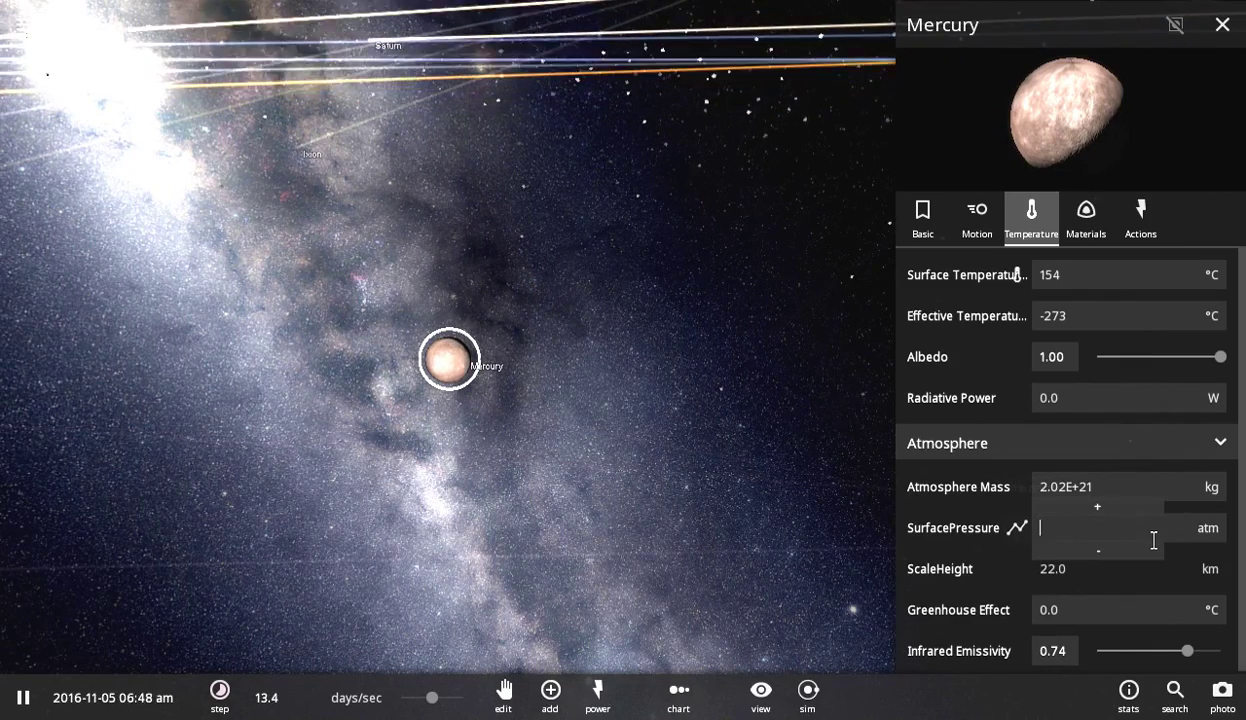
# Reopen Mercury's Temperature properties, lower its albedo to 0.94, then close the panel
pyautogui.click(829, 458)
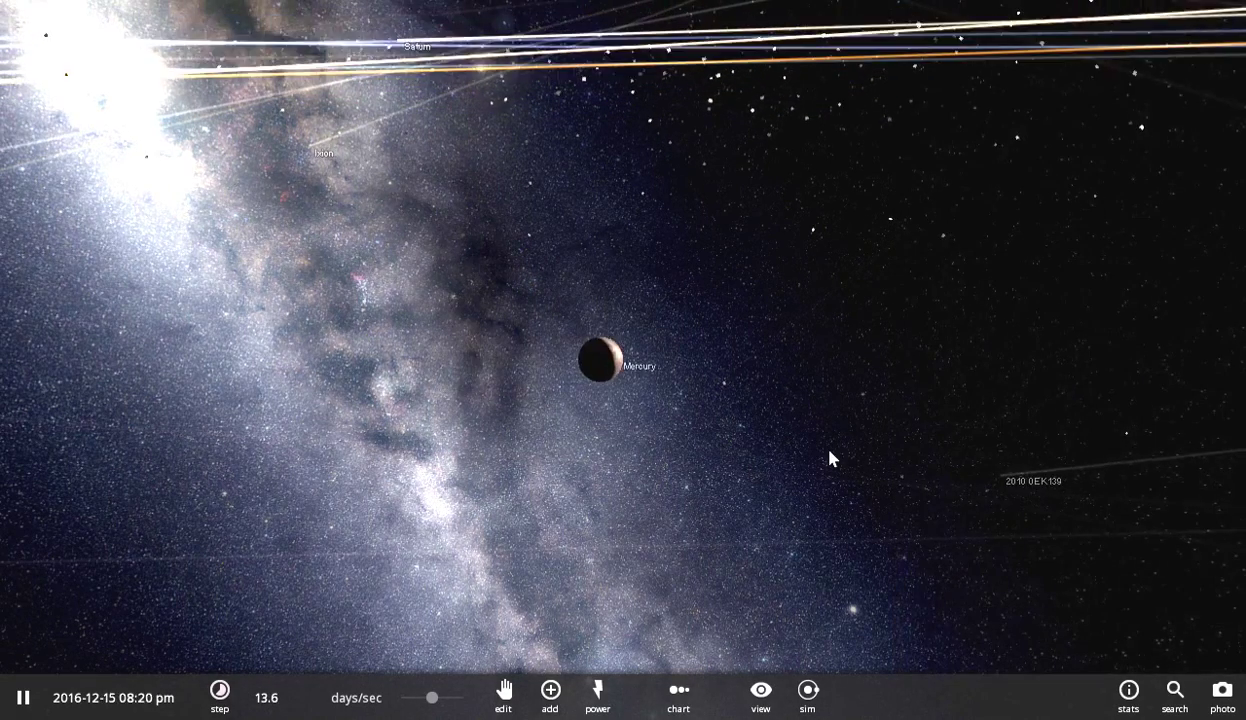
pyautogui.click(649, 366)
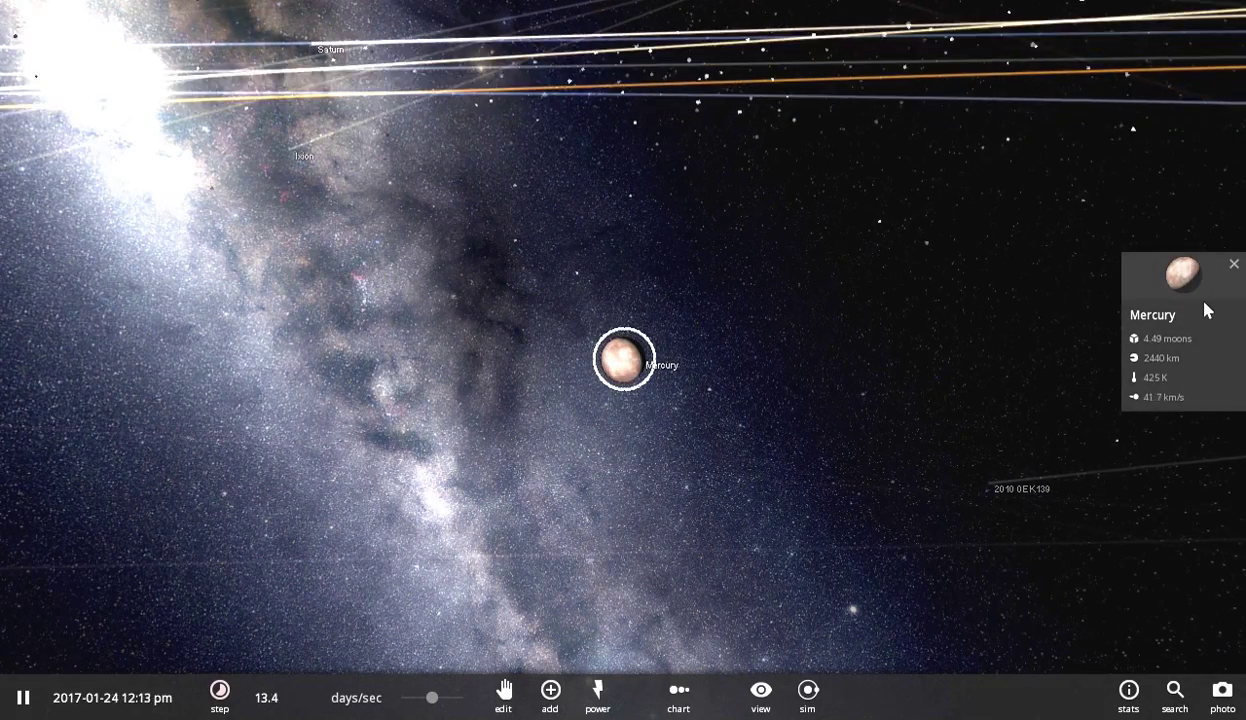
pyautogui.click(1206, 311)
pyautogui.click(1012, 228)
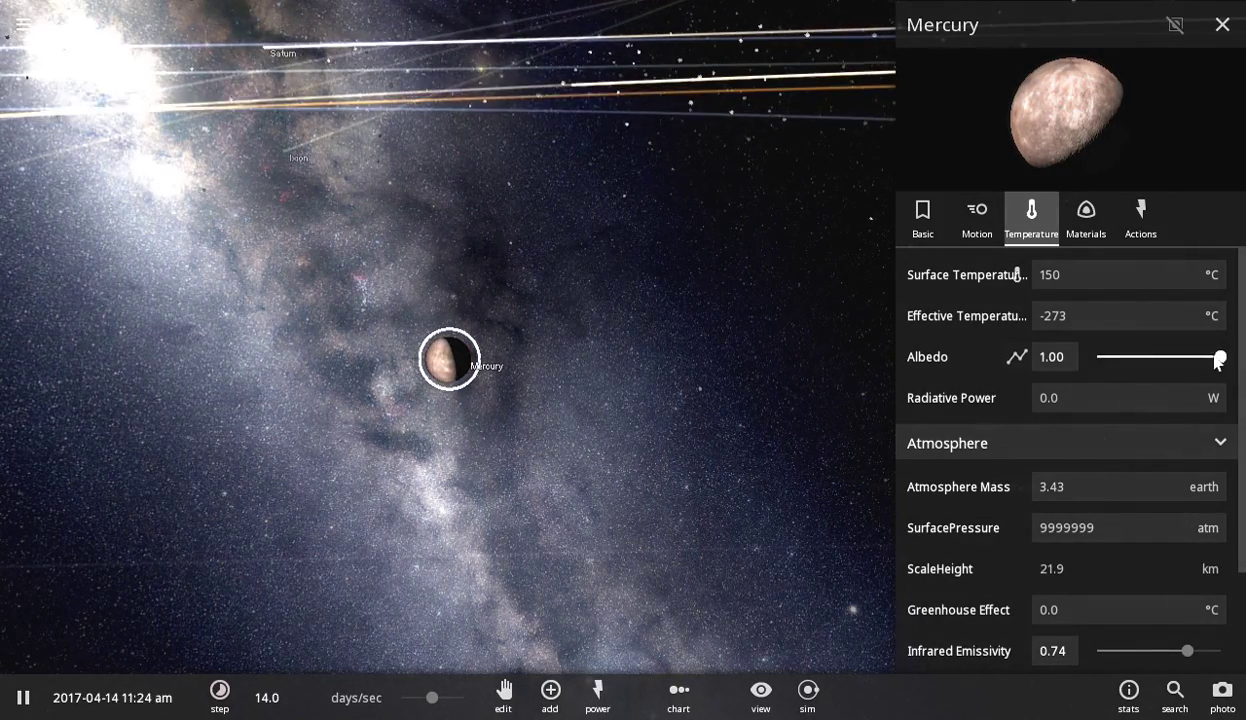
pyautogui.moveTo(1220, 363); pyautogui.dragTo(1214, 366)
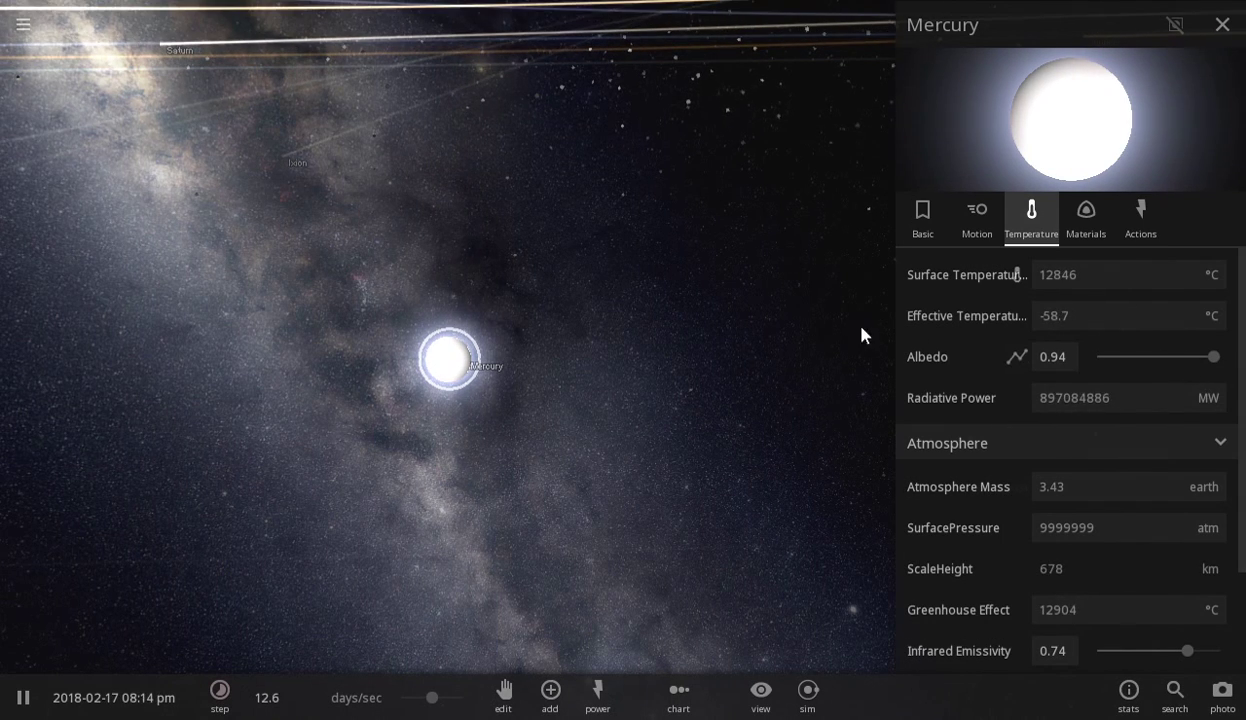
pyautogui.click(785, 335)
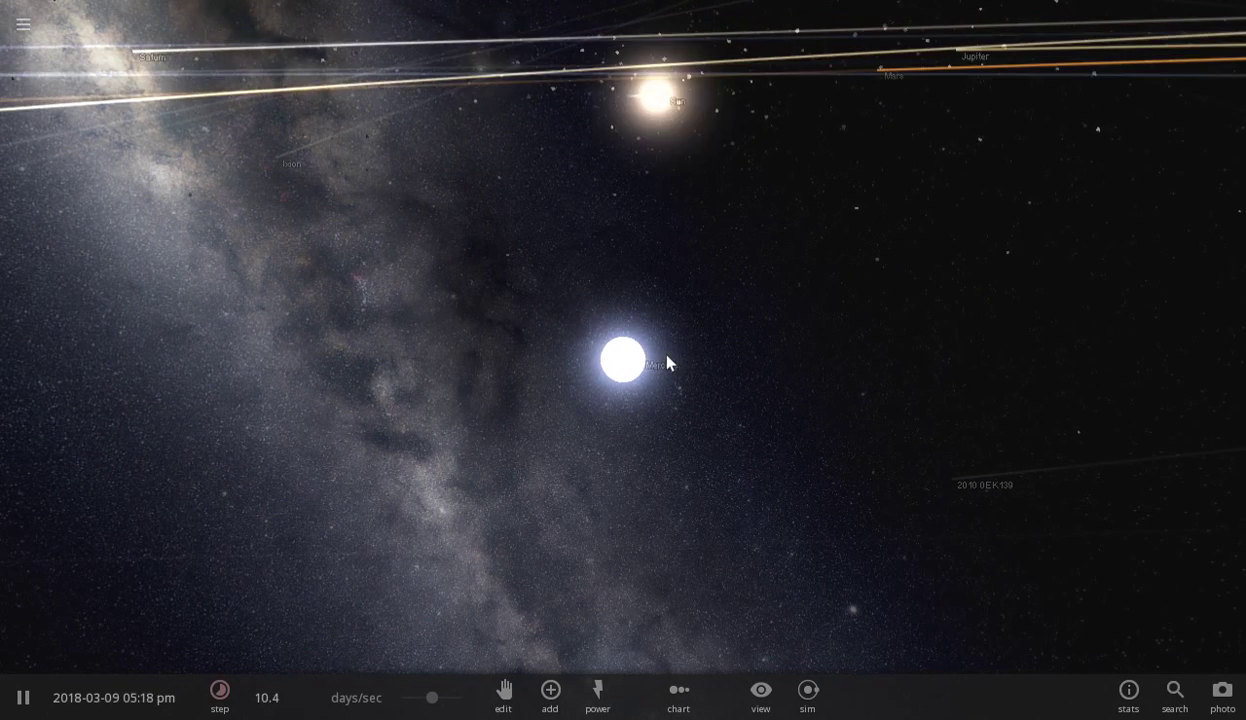
# Set Mercury's surface temperature to 14 °C and close its properties panel
pyautogui.click(623, 358)
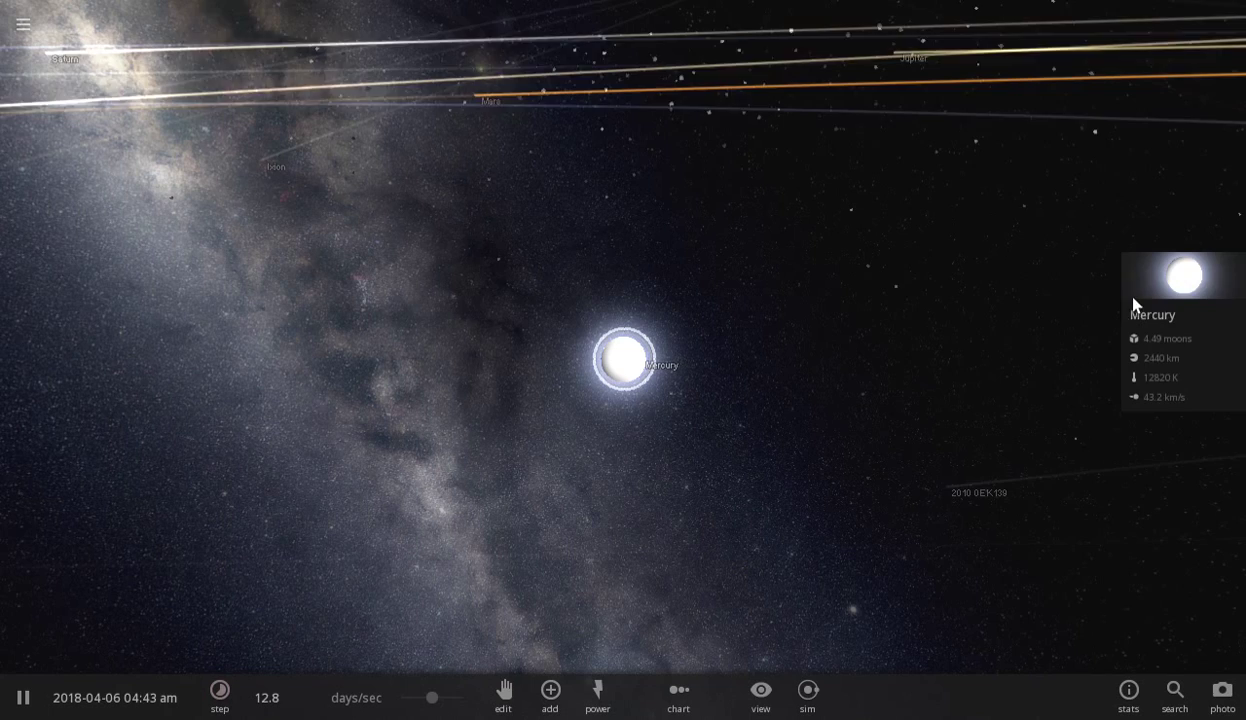
pyautogui.click(1190, 290)
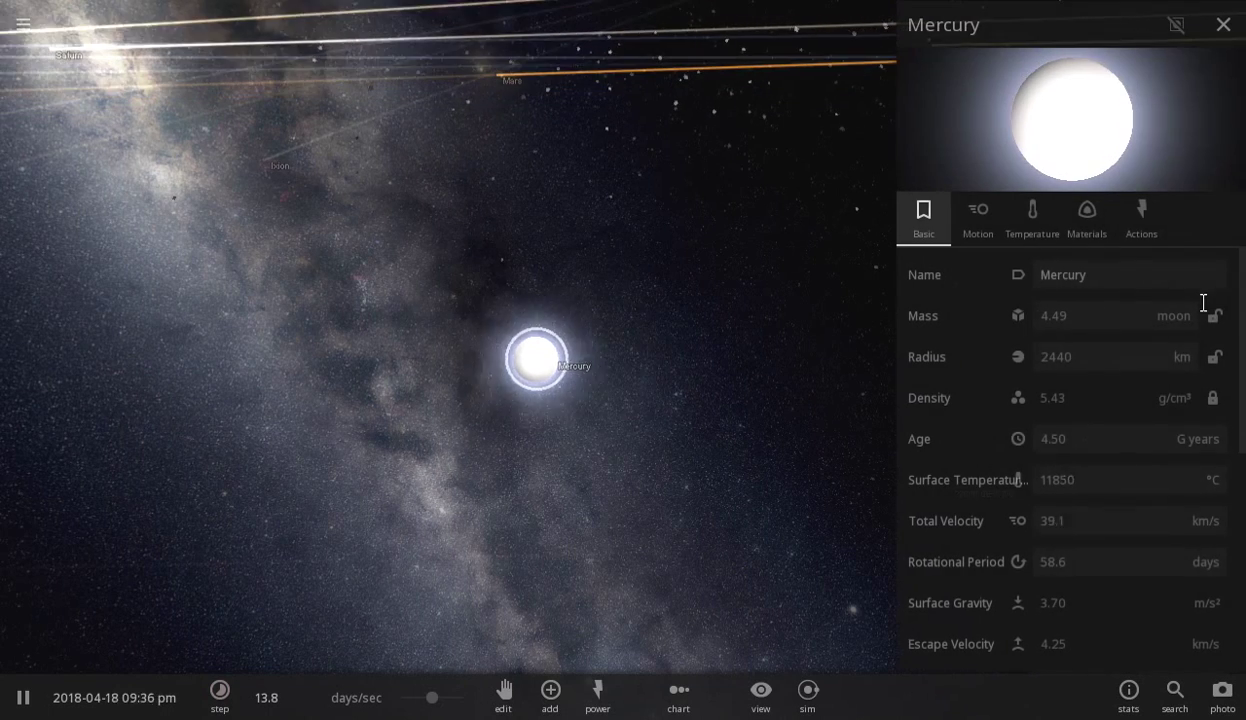
pyautogui.click(1031, 232)
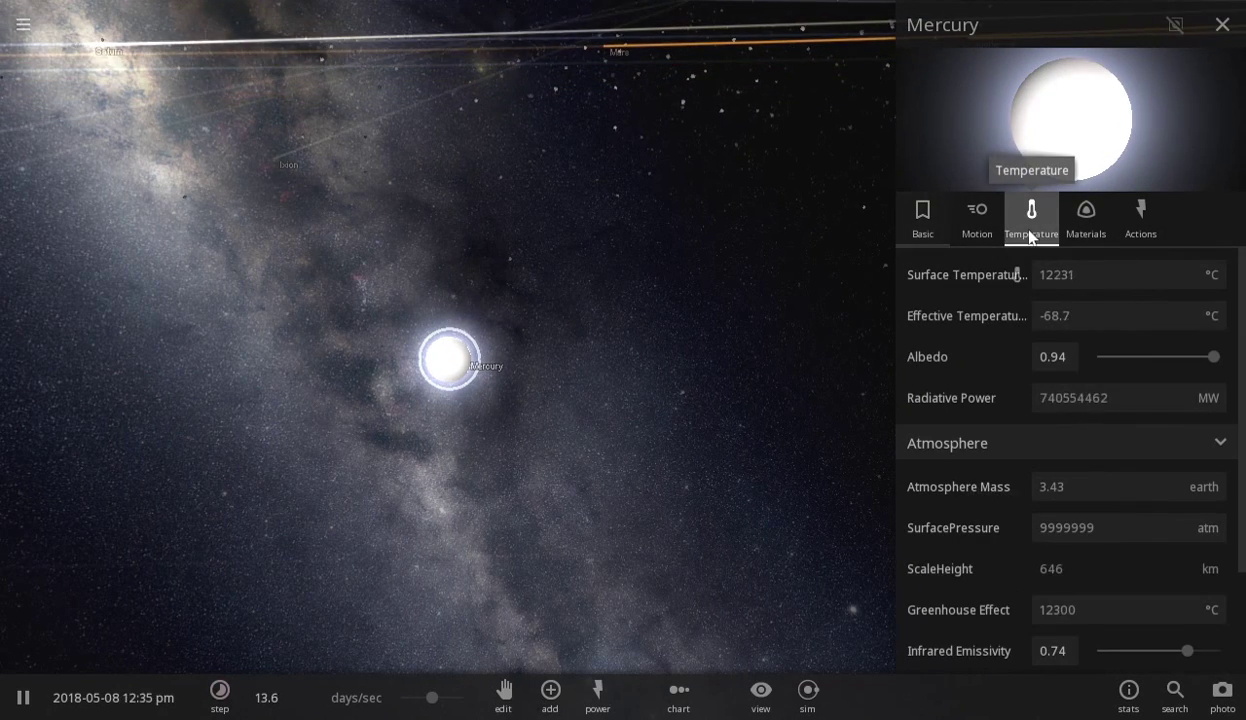
pyautogui.click(1101, 293)
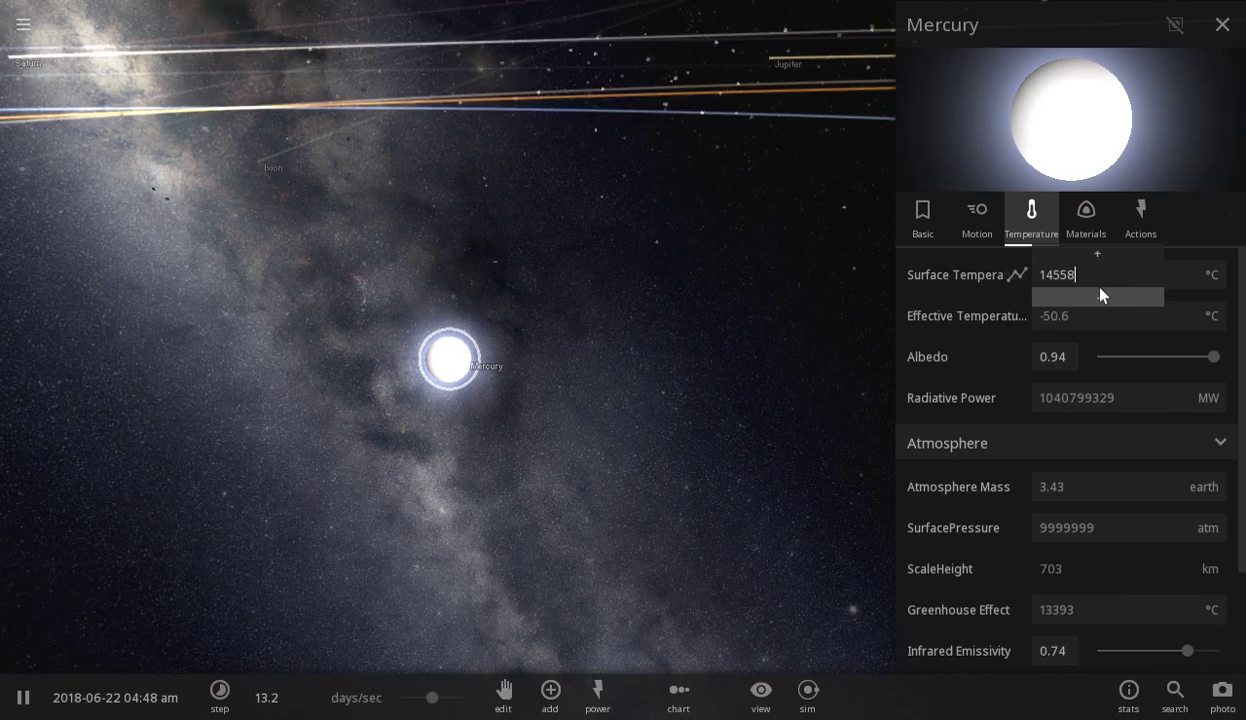
pyautogui.press('BackSpace')
pyautogui.press('BackSpace')
pyautogui.press('BackSpace')
pyautogui.press('Return')
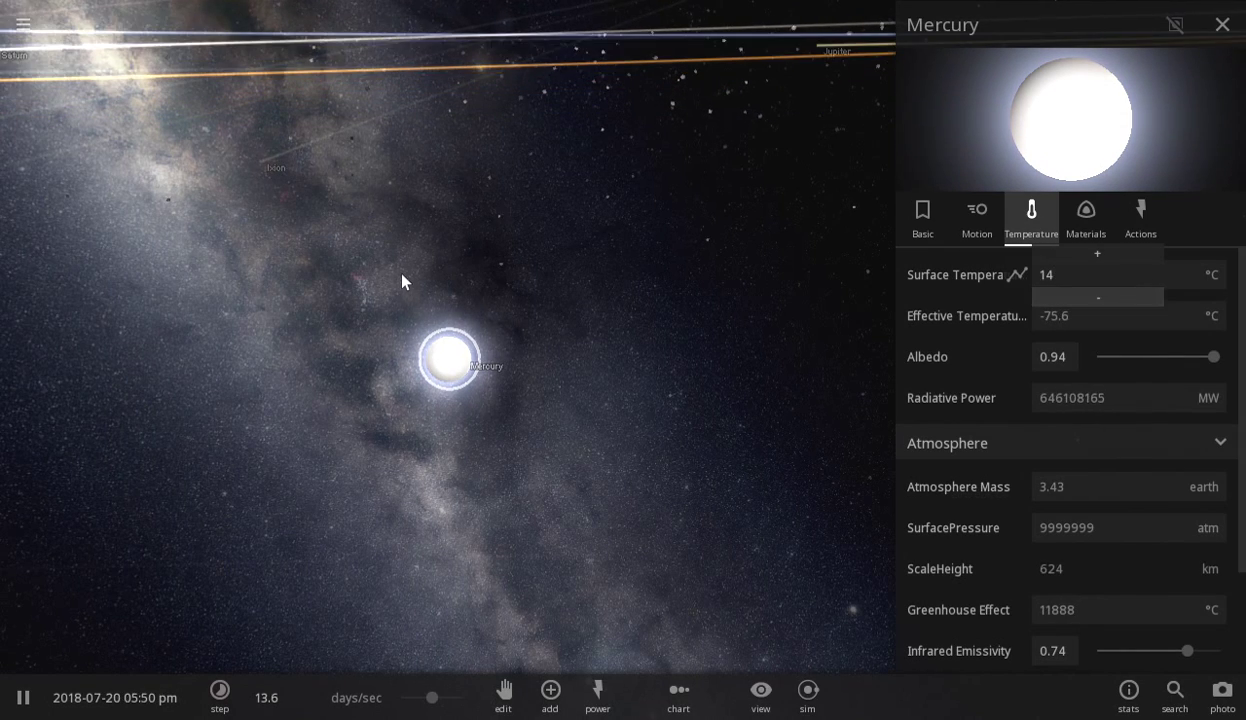
pyautogui.click(404, 280)
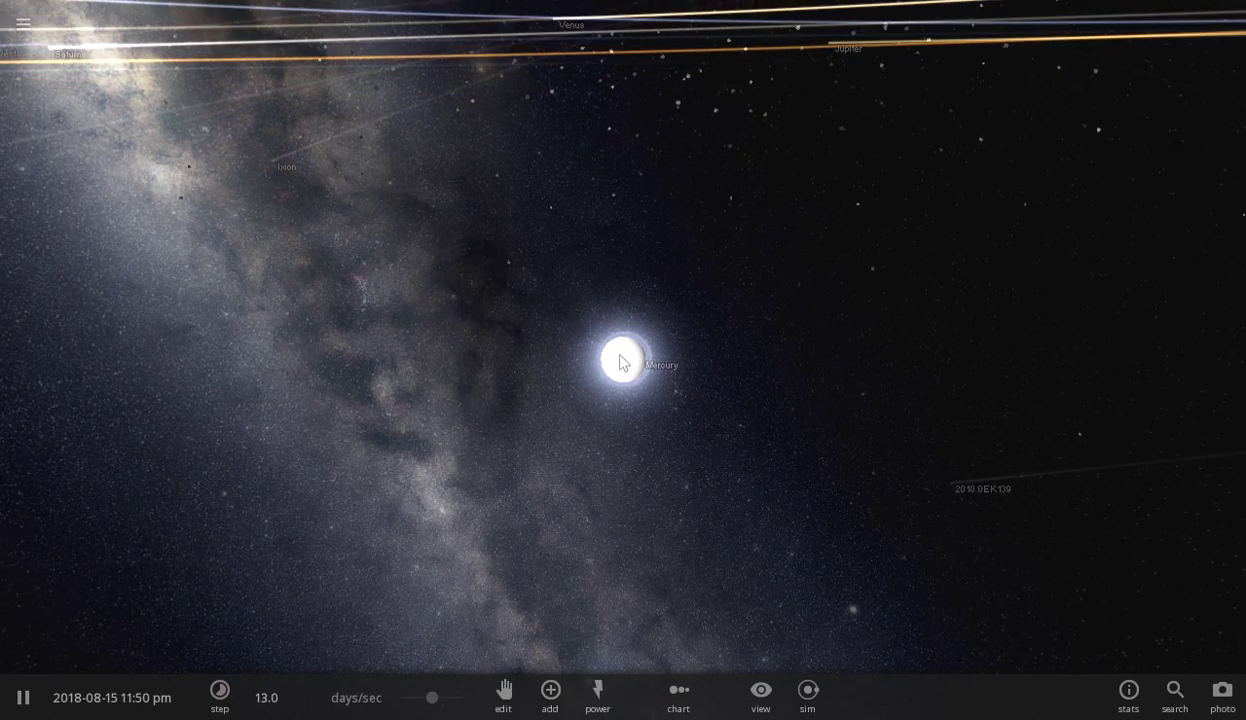
# Reopen Mercury's Temperature properties and raise its albedo back to 1.00
pyautogui.moveTo(620, 362)
pyautogui.click(1160, 276)
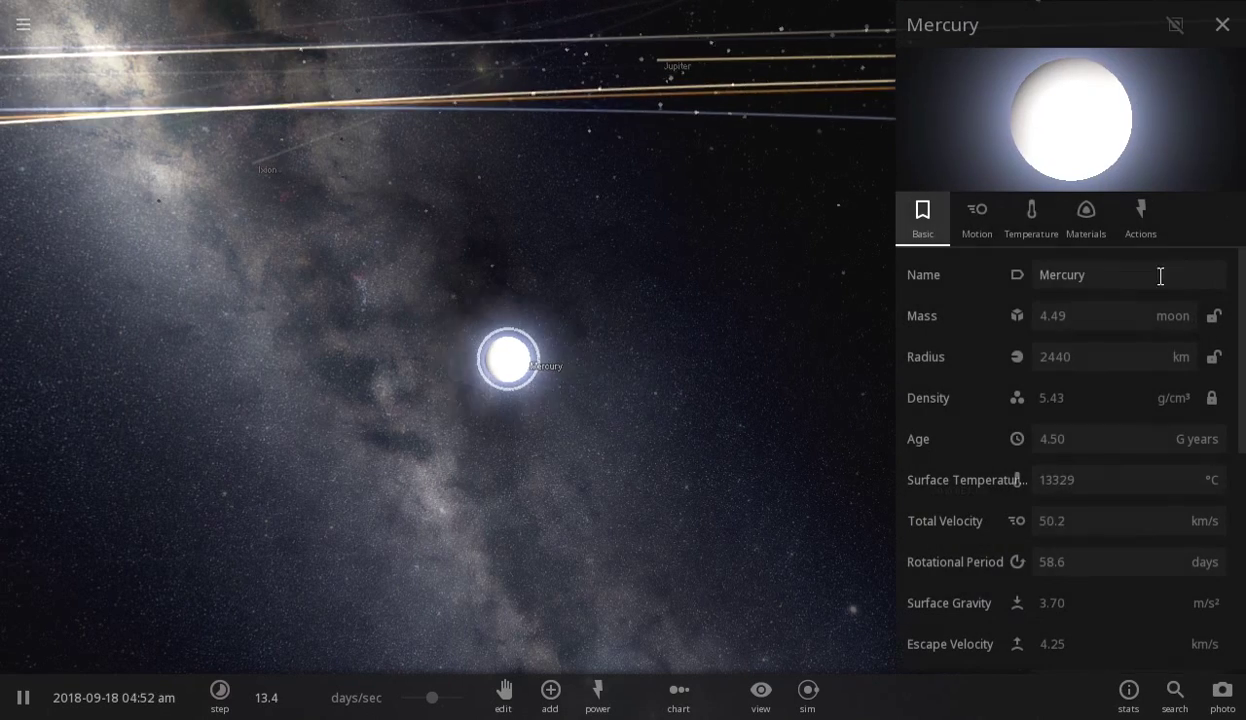
pyautogui.click(1033, 222)
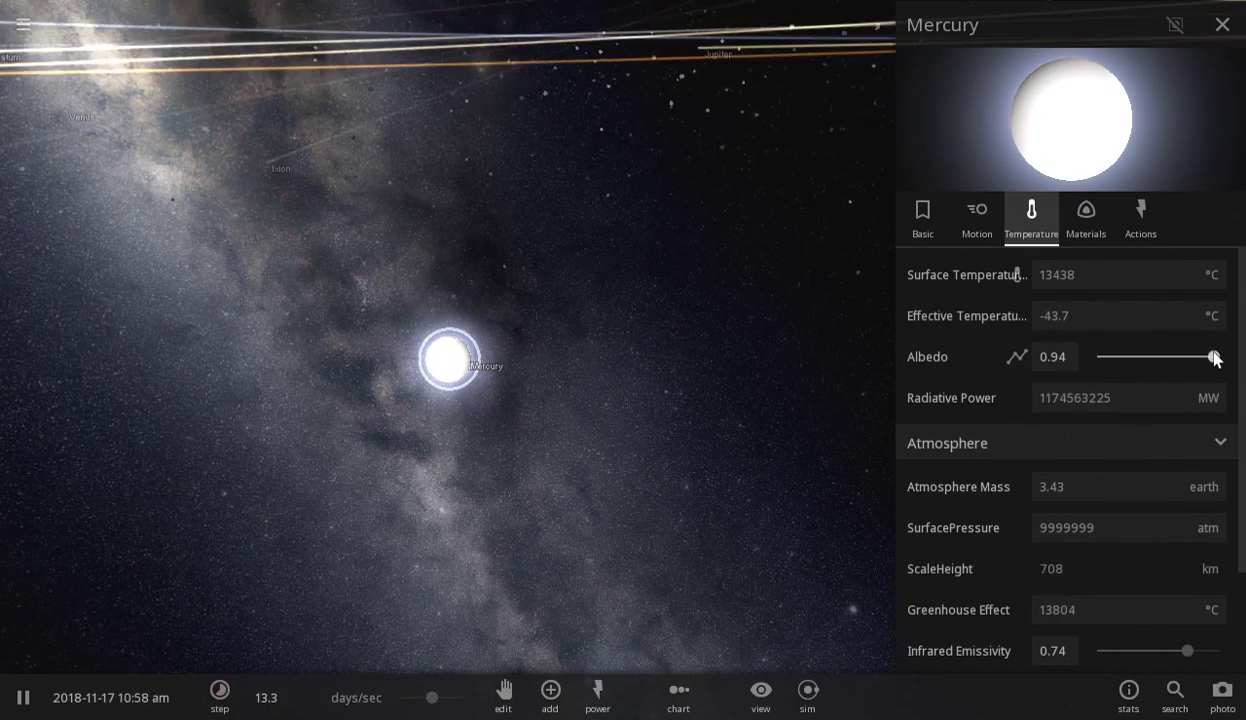
pyautogui.moveTo(1213, 356); pyautogui.dragTo(1240, 366)
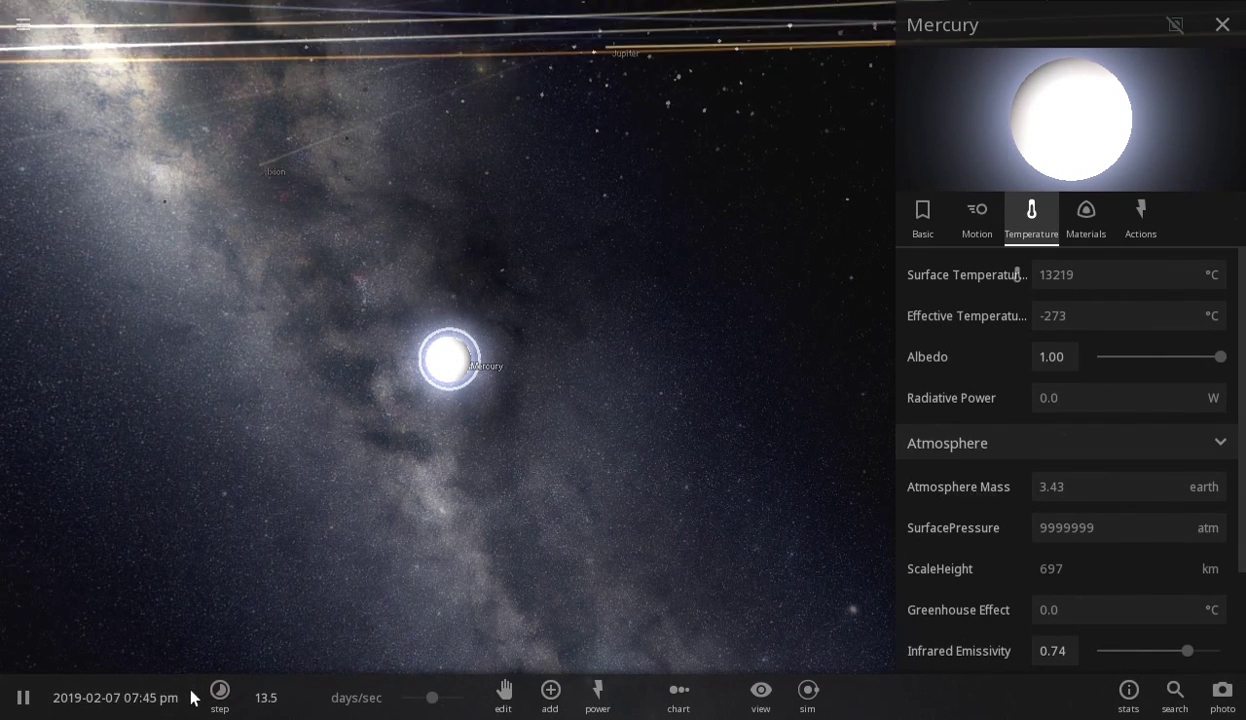
# Change the simulation speed unit to years per second, then millions of years per second
pyautogui.click(228, 690)
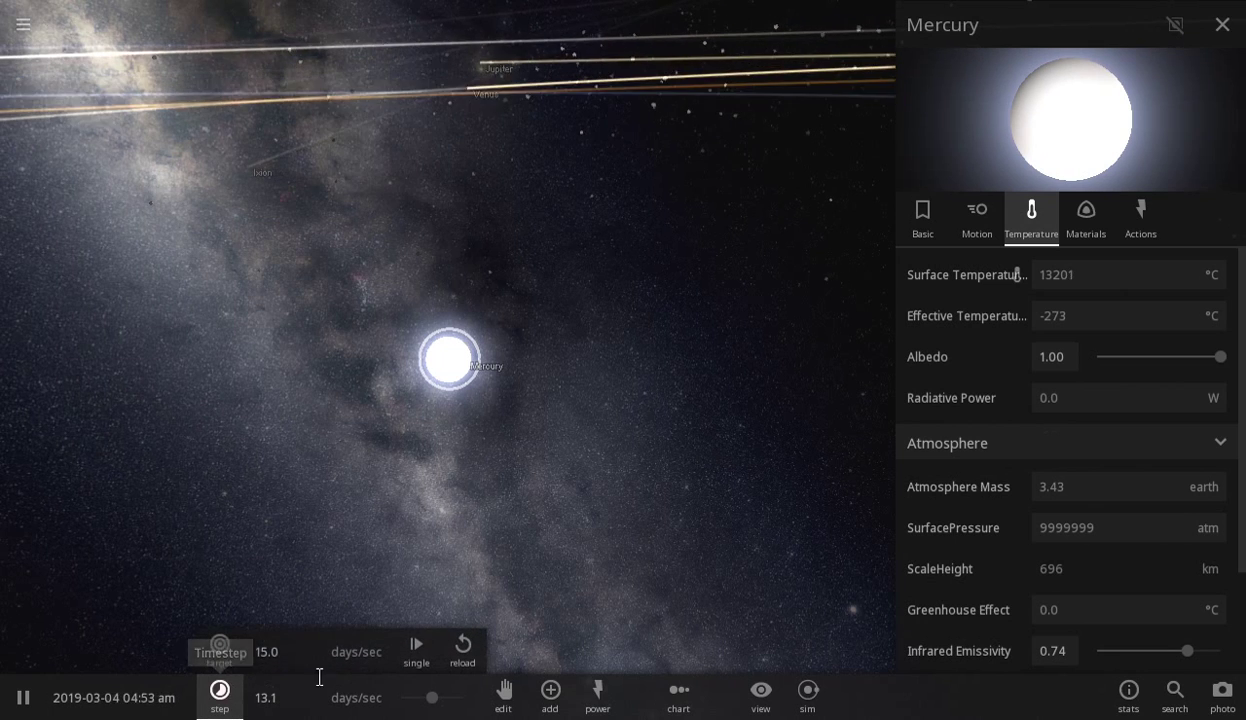
pyautogui.click(355, 648)
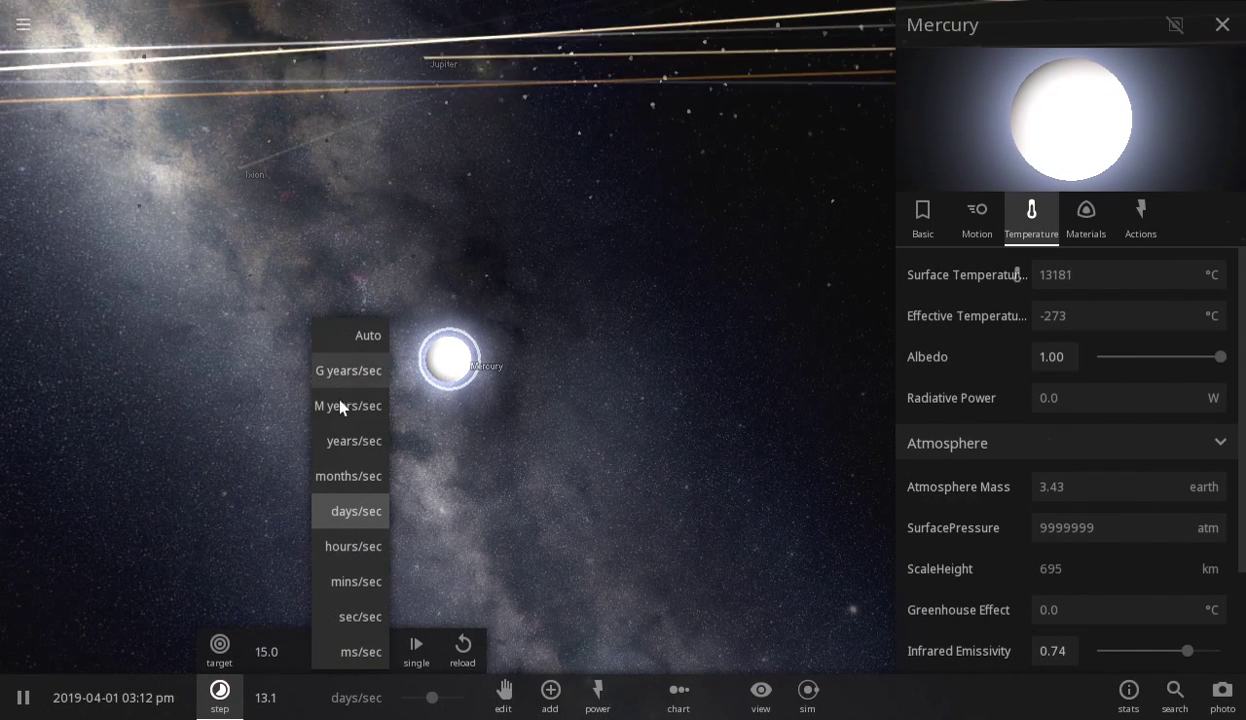
pyautogui.click(348, 438)
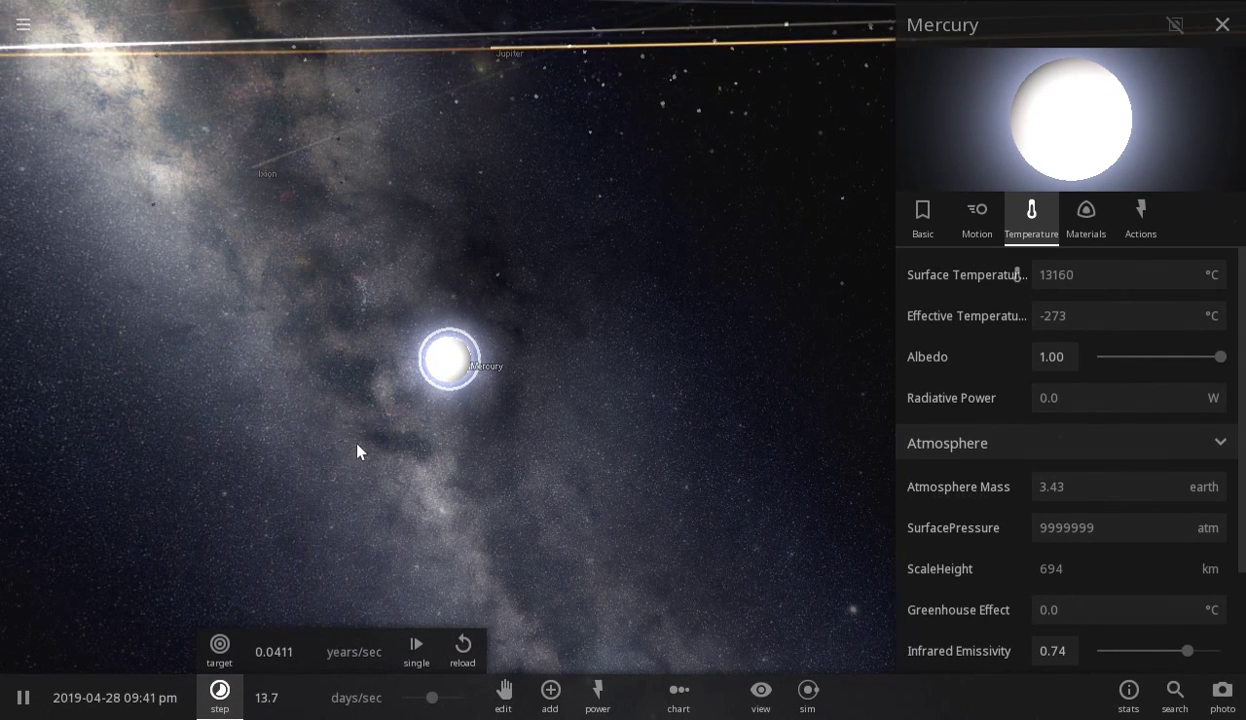
pyautogui.click(357, 698)
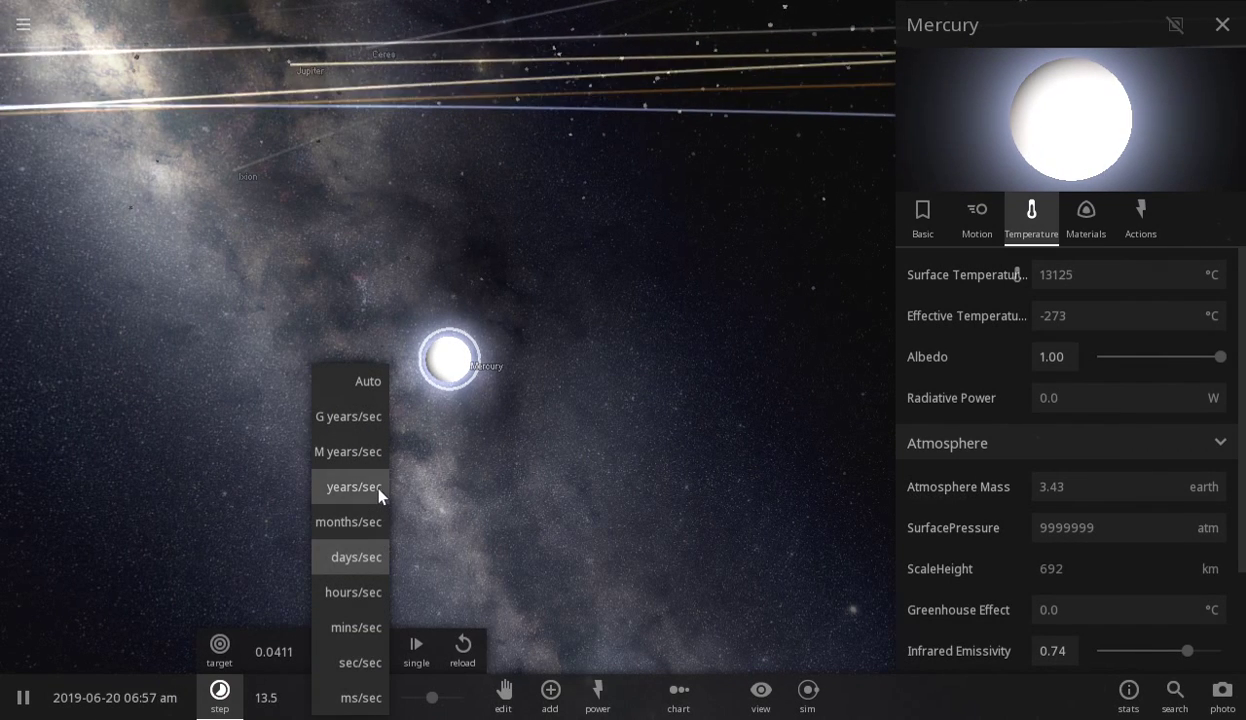
pyautogui.click(379, 494)
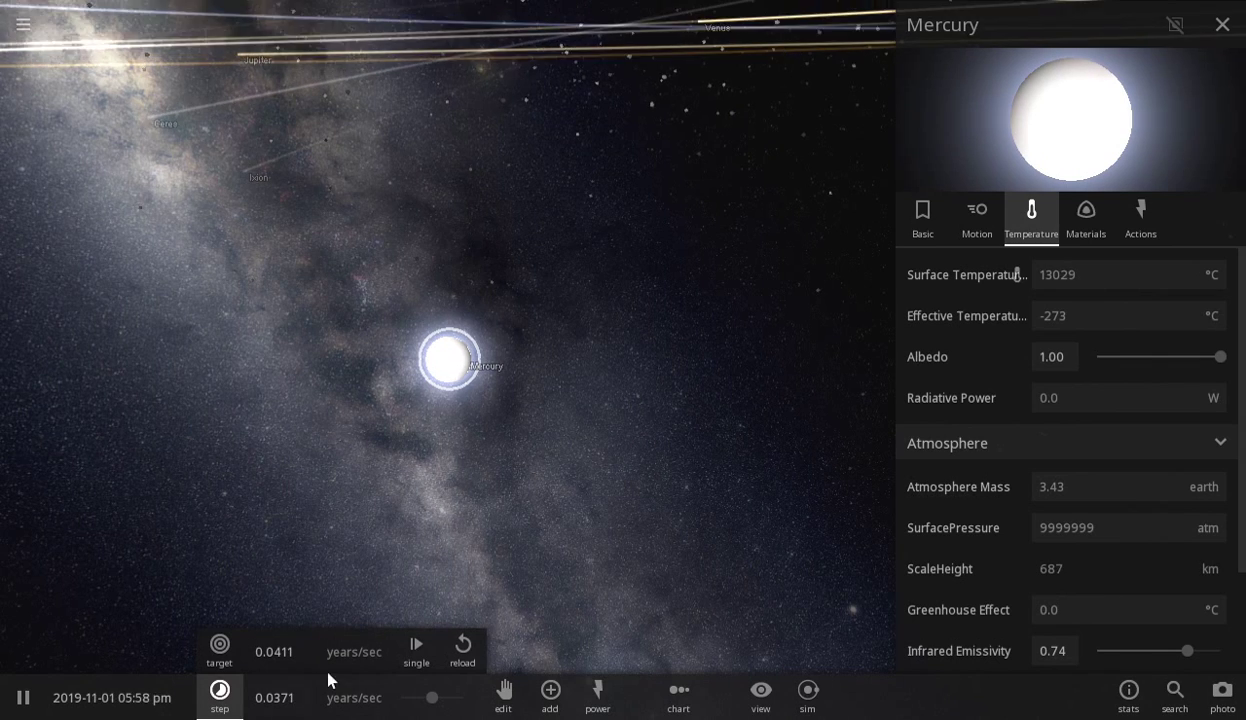
pyautogui.click(355, 688)
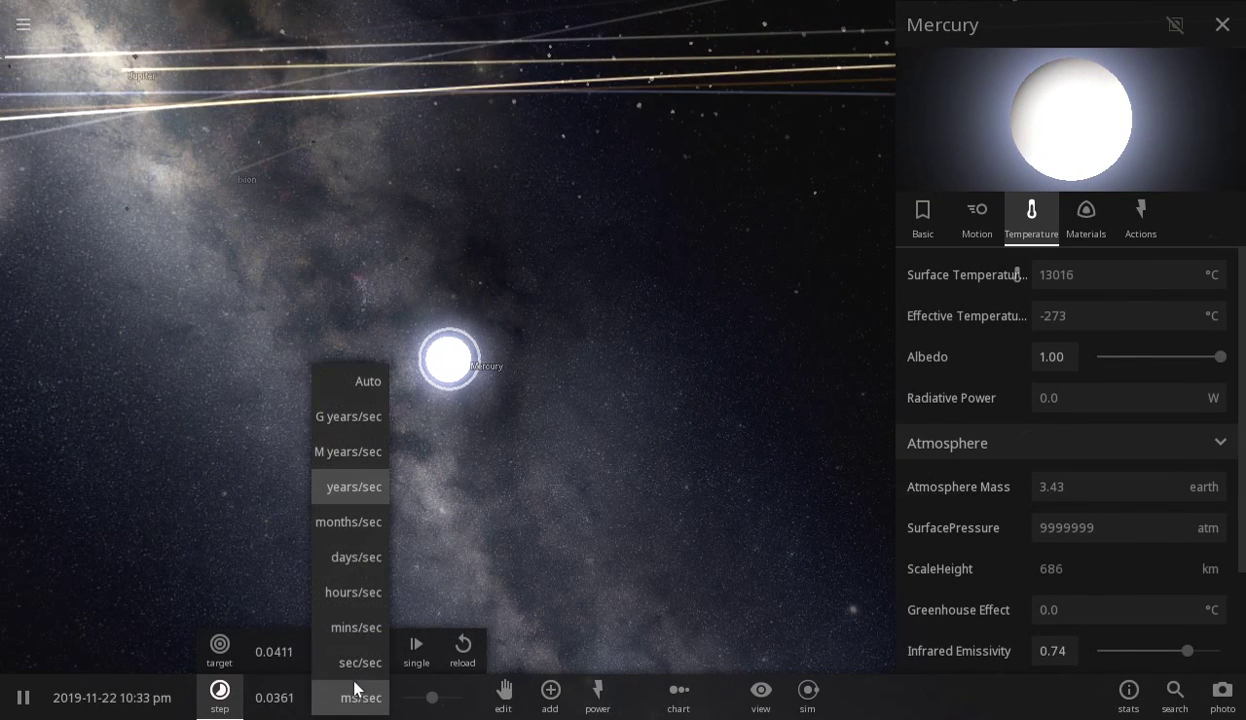
pyautogui.click(362, 462)
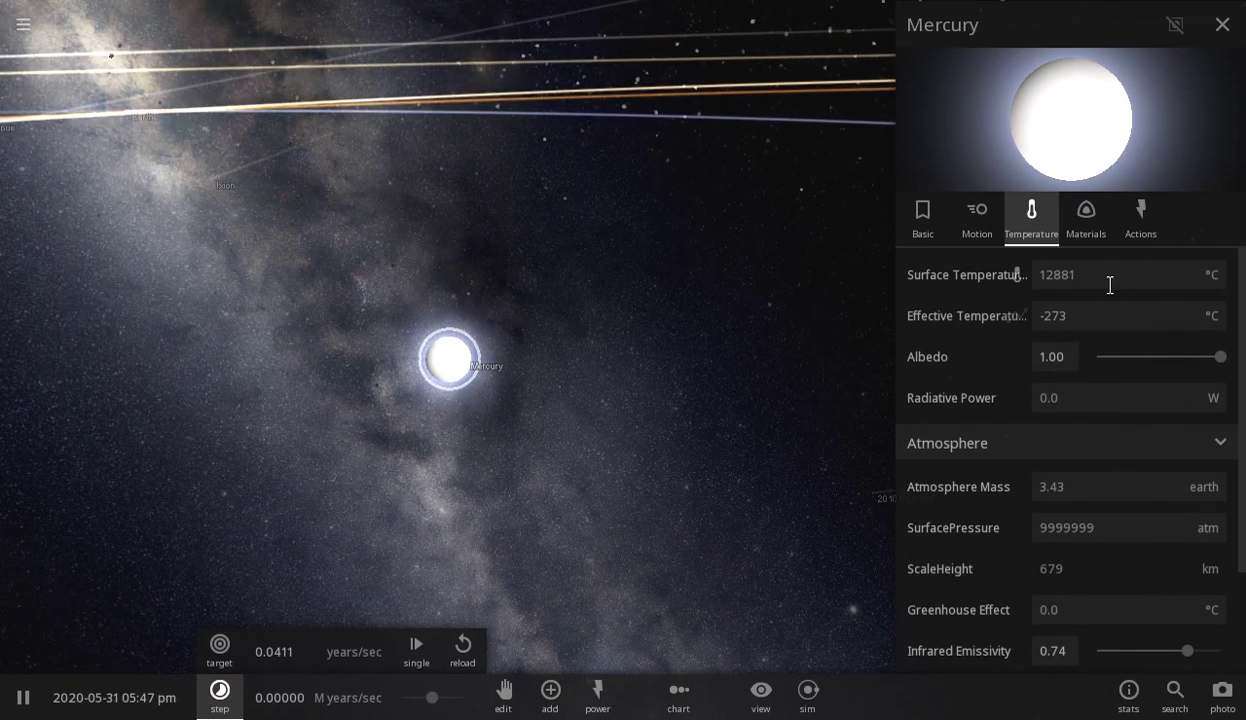
pyautogui.moveTo(1109, 285)
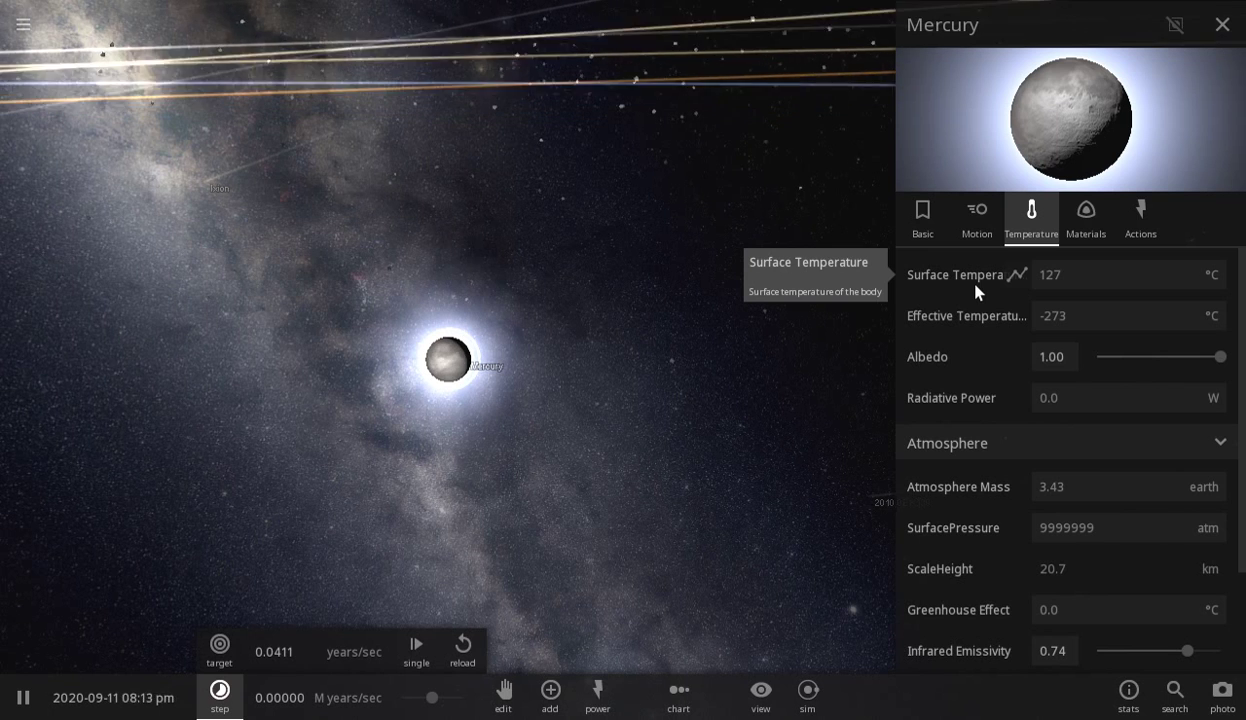
# Show Mercury's material composition and raise its water to about 12%
pyautogui.click(1082, 226)
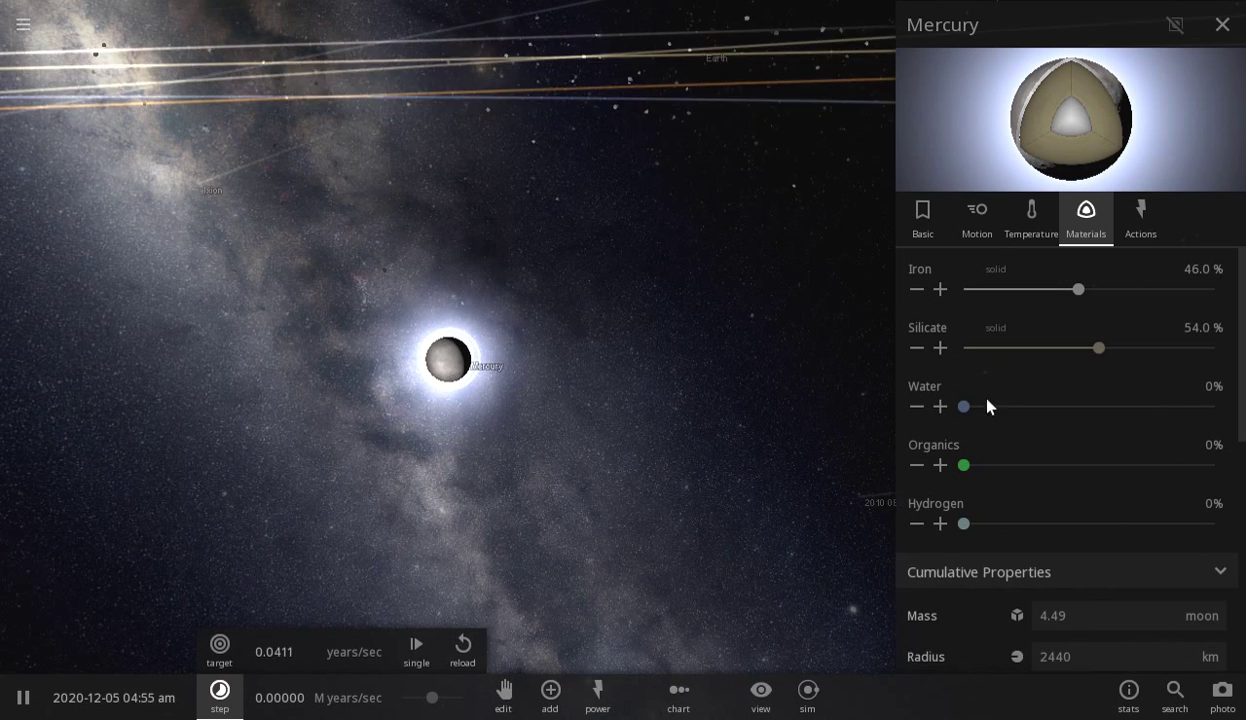
pyautogui.click(941, 408)
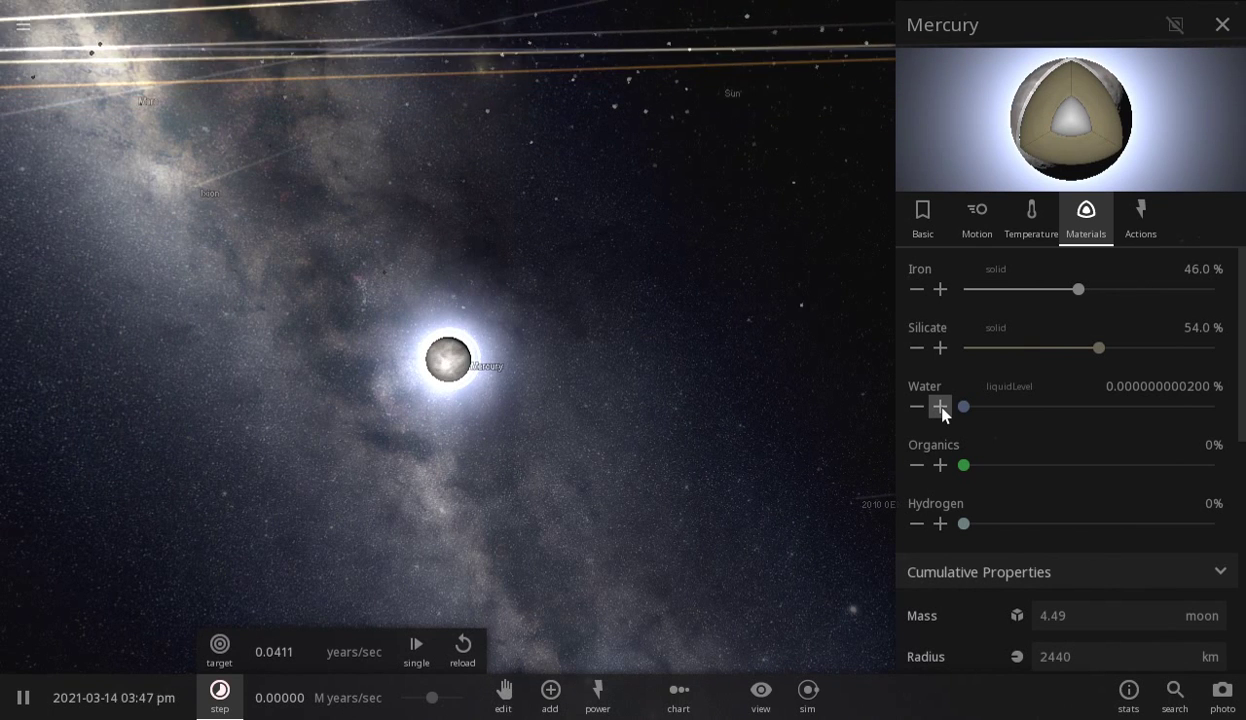
pyautogui.click(940, 407)
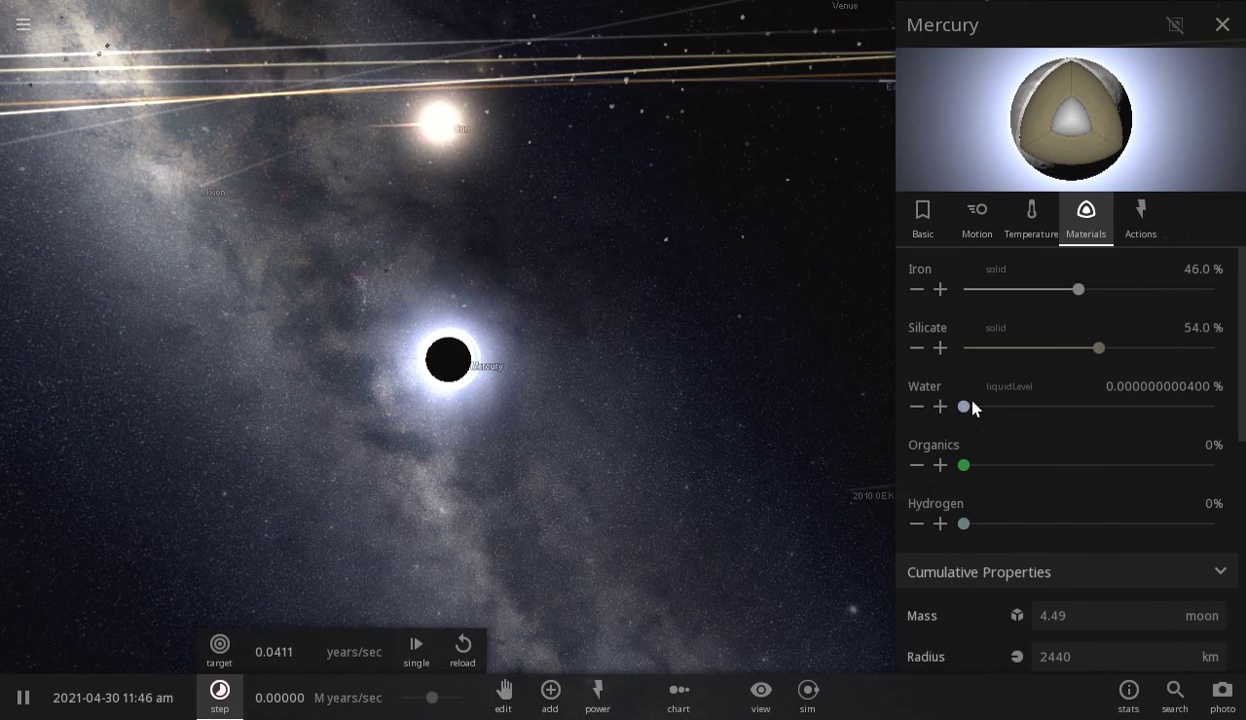
pyautogui.click(972, 401)
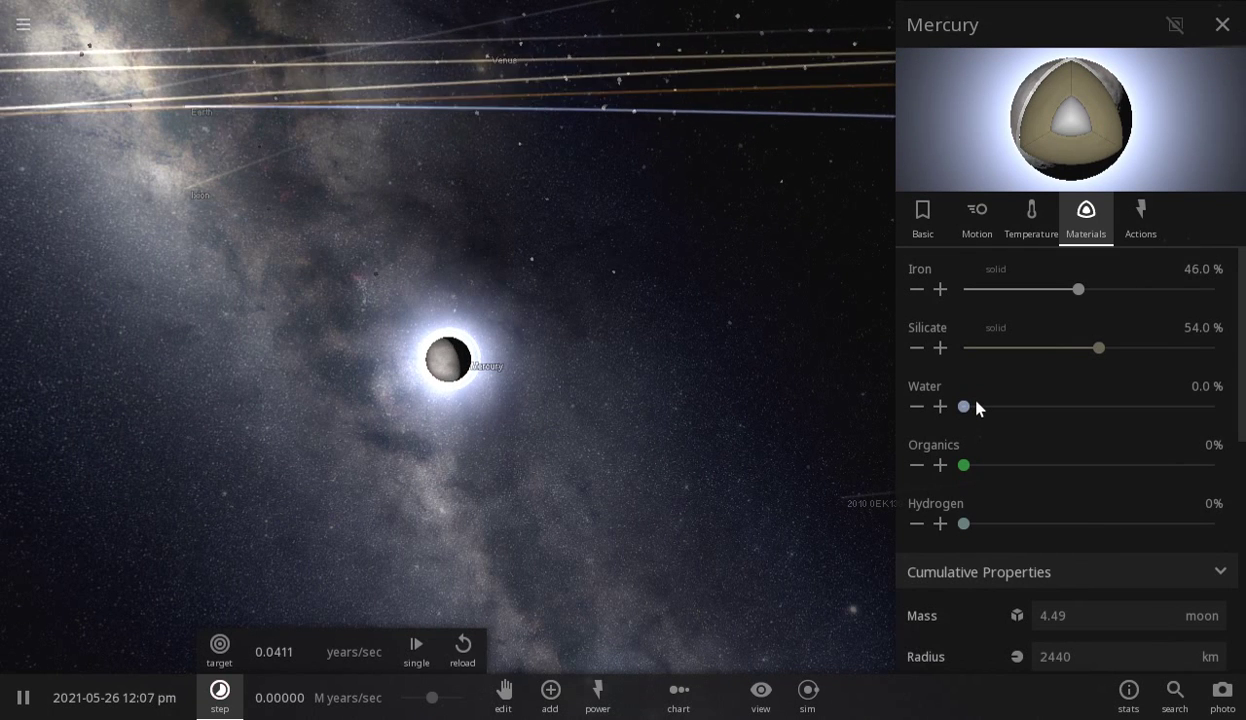
pyautogui.click(995, 406)
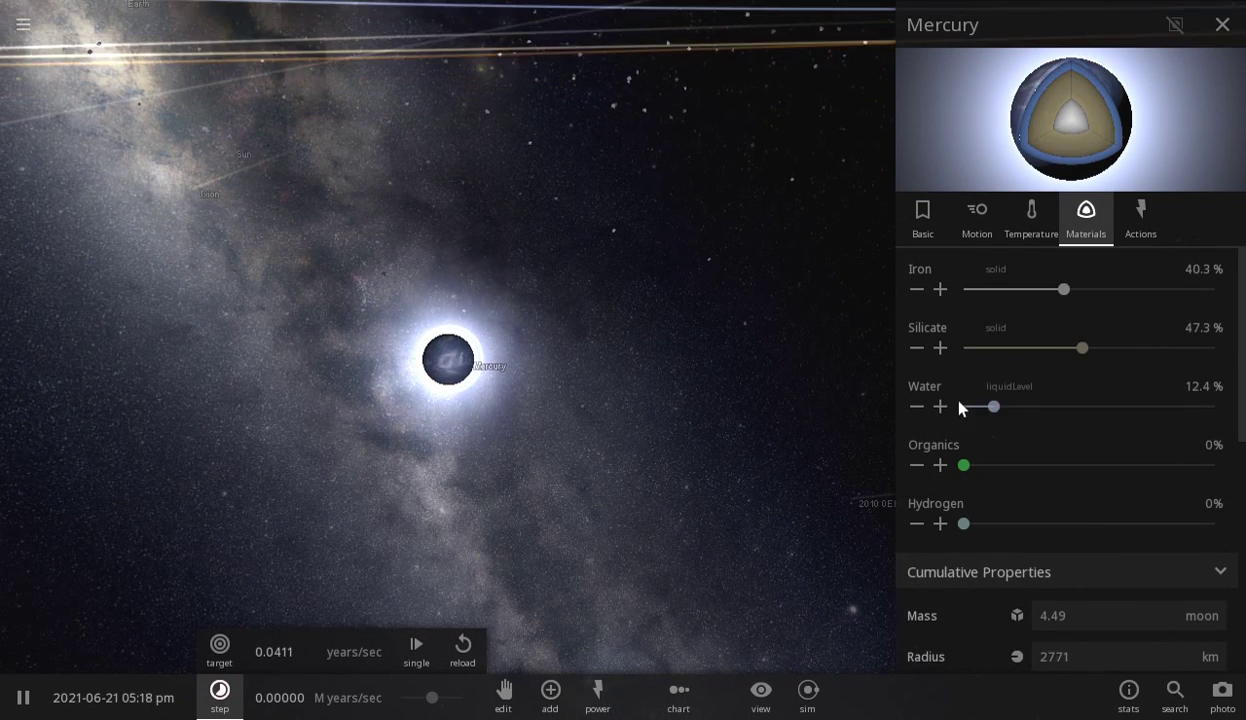
# Trim water to 4.77% and raise silicate, reaching 27.4% iron and 67.8% silicate
pyautogui.click(917, 403)
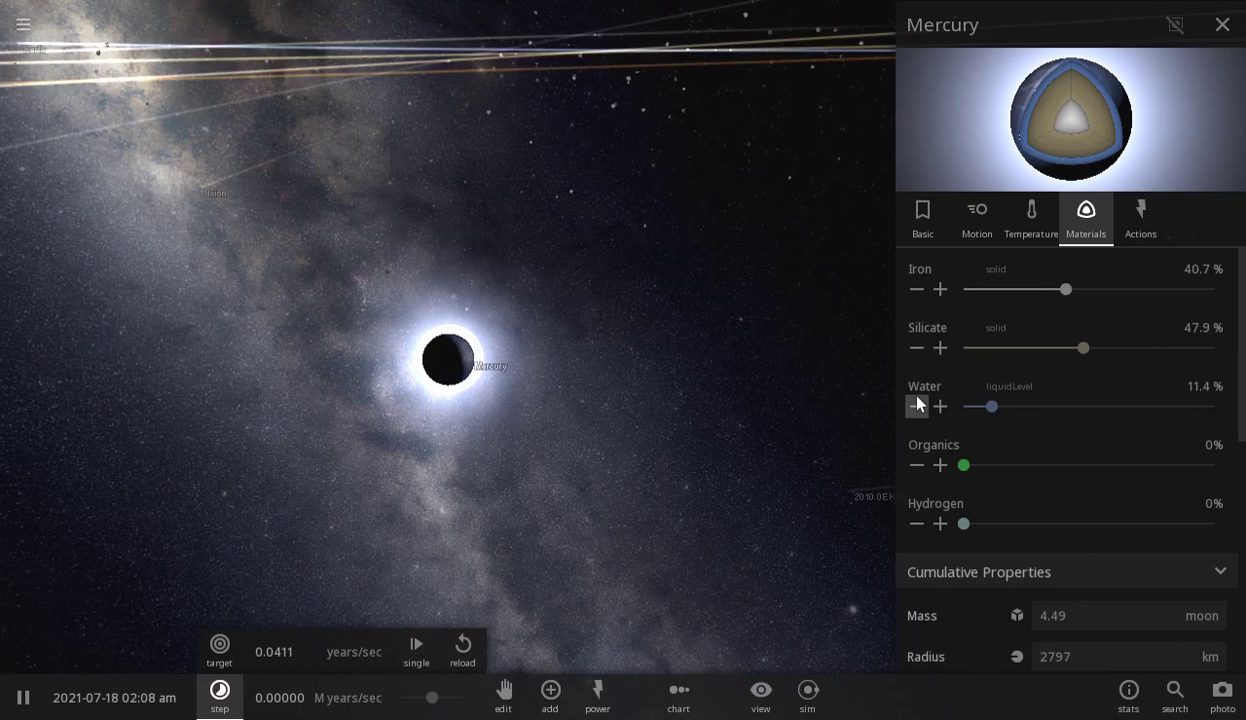
pyautogui.click(917, 403)
pyautogui.click(917, 403)
pyautogui.click(917, 403)
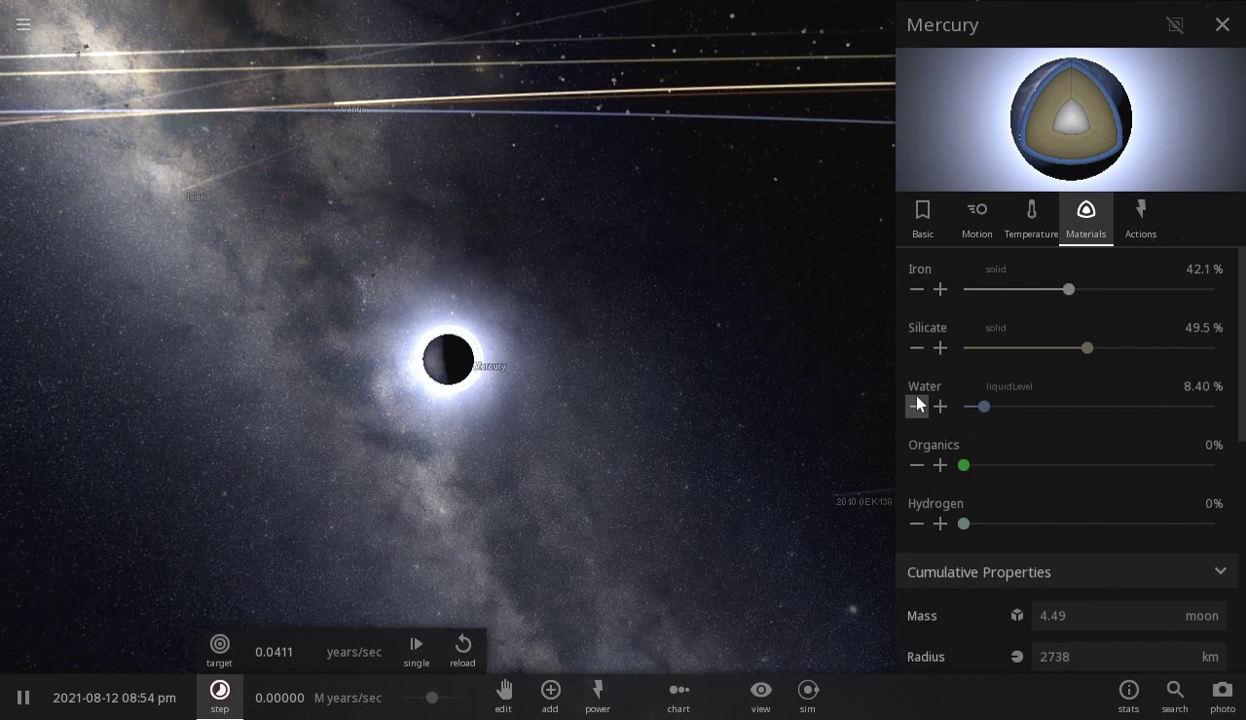
pyautogui.click(917, 403)
pyautogui.moveTo(1087, 348); pyautogui.dragTo(1132, 361)
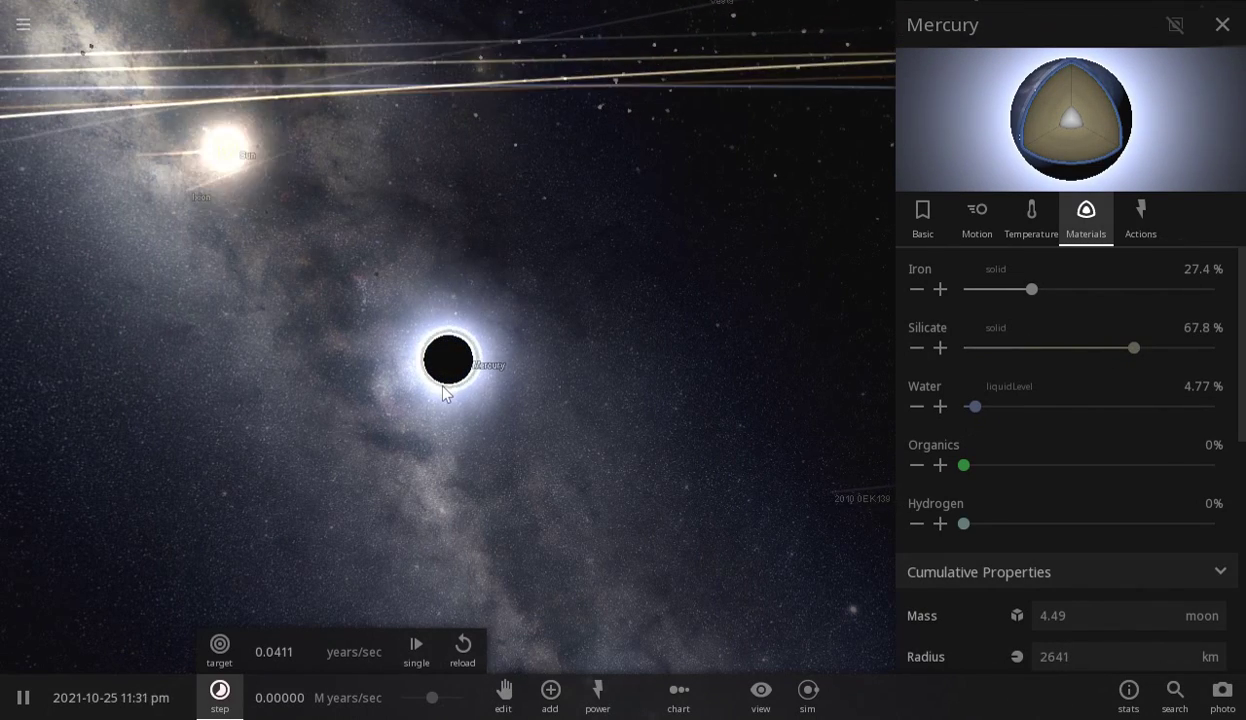
# Zoom in on Mercury and lower its iron content by about five percent
pyautogui.scroll(5, 450, 398)
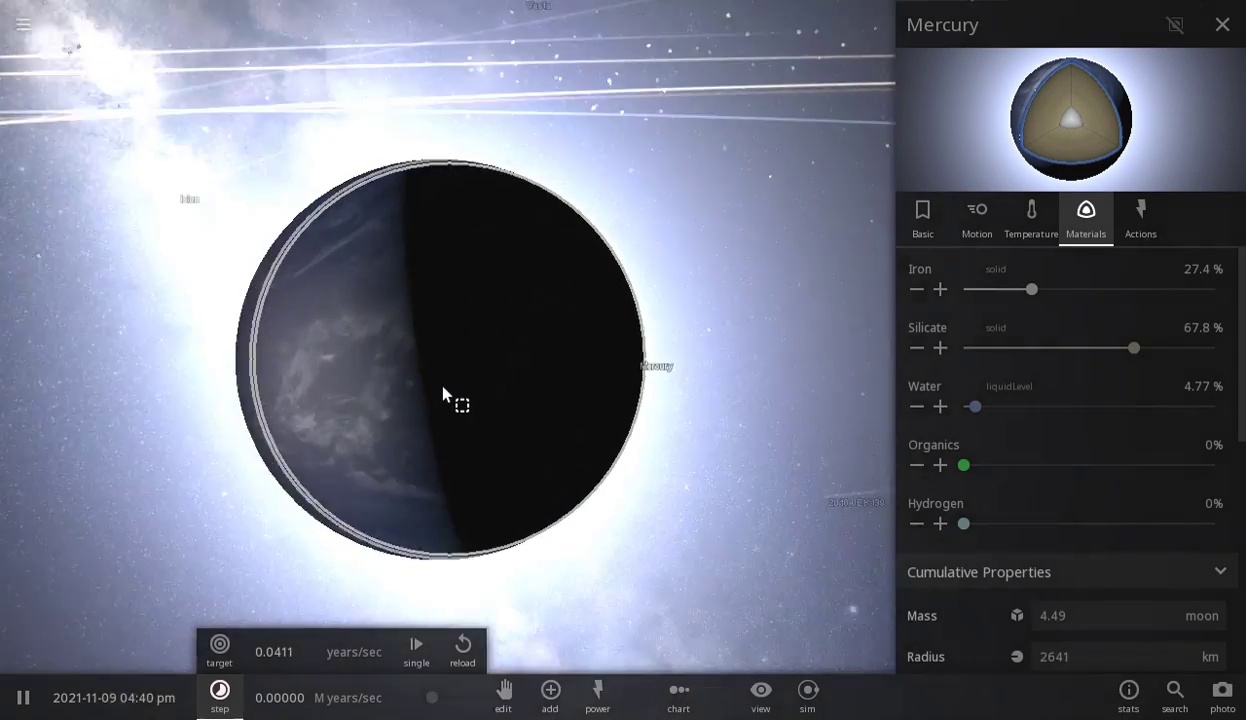
pyautogui.scroll(5, 443, 390)
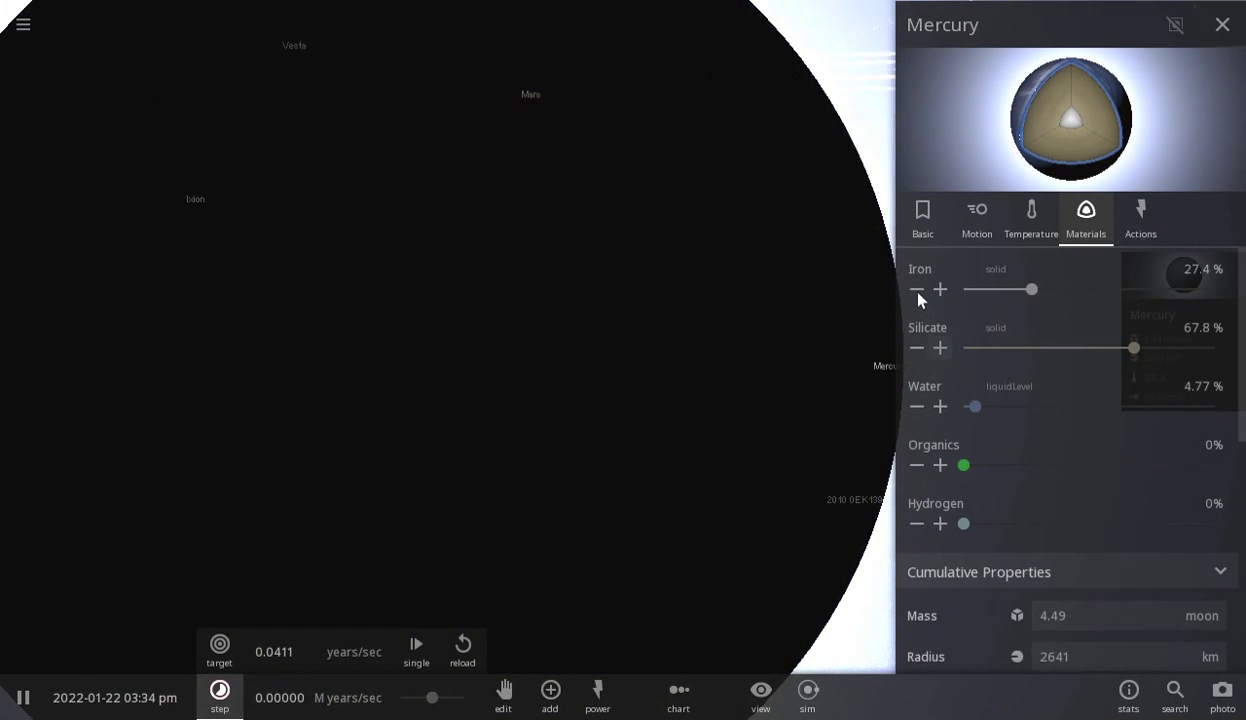
pyautogui.click(915, 289)
pyautogui.click(915, 289)
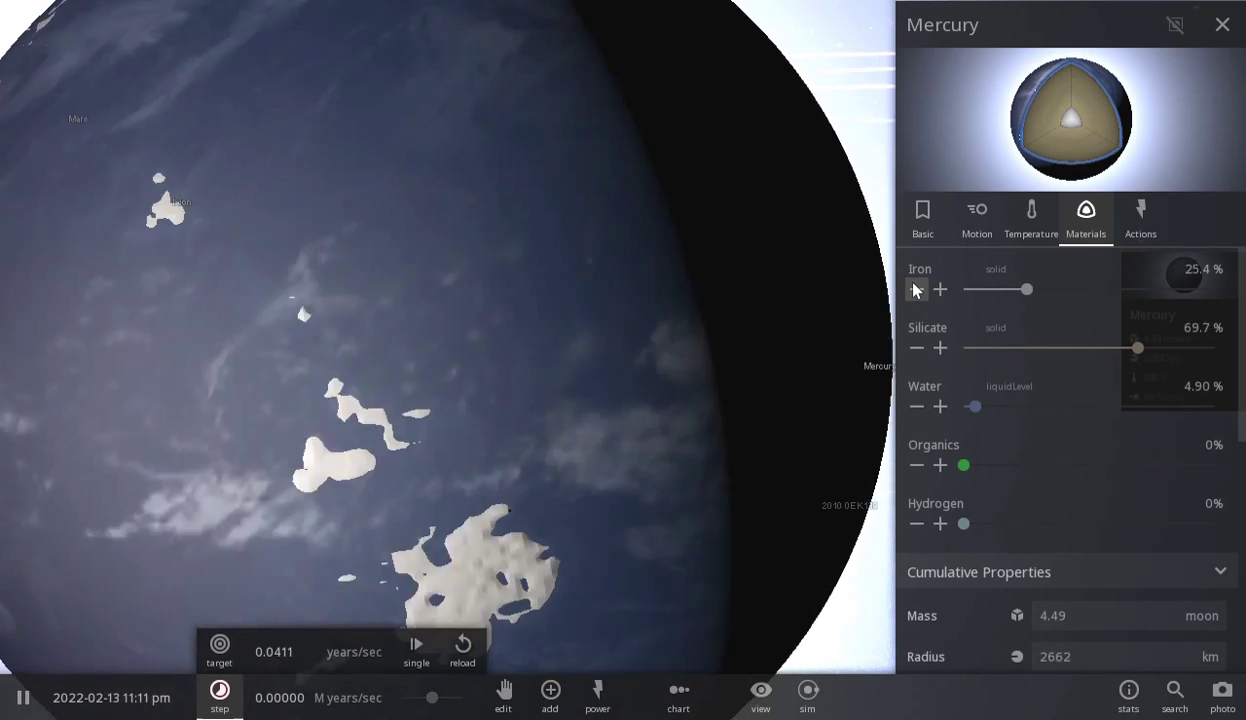
pyautogui.click(915, 289)
pyautogui.click(915, 289)
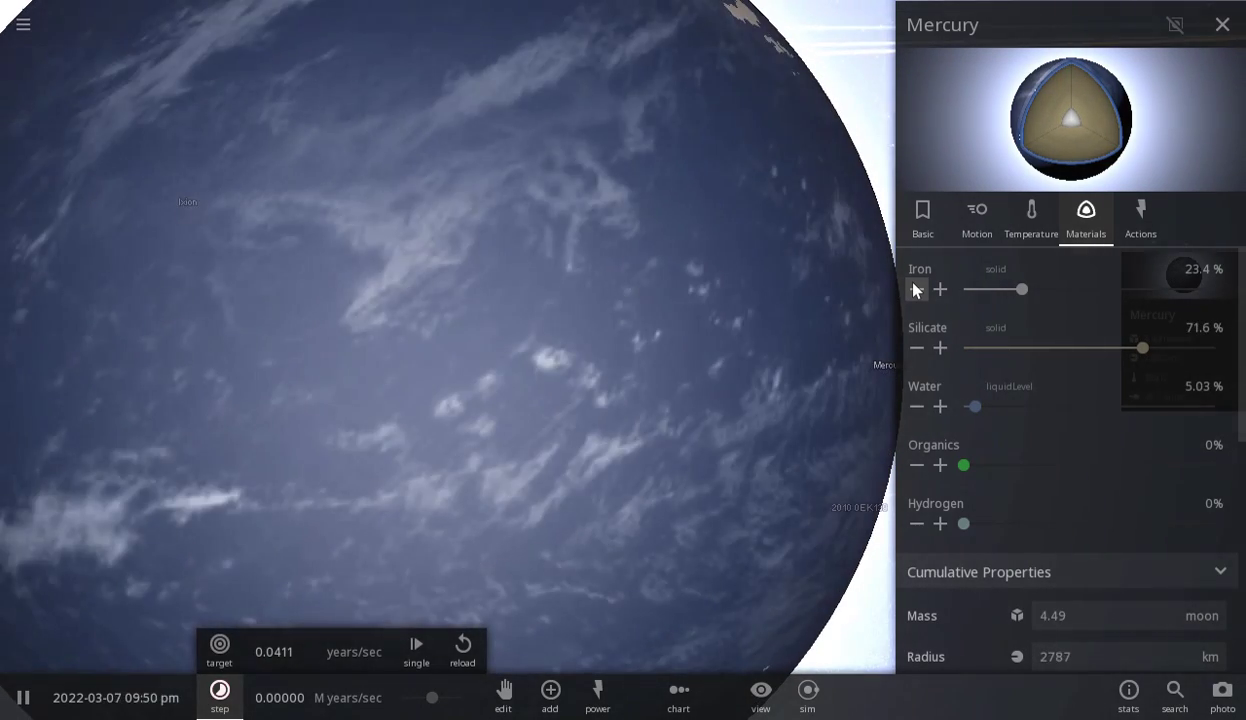
pyautogui.click(915, 289)
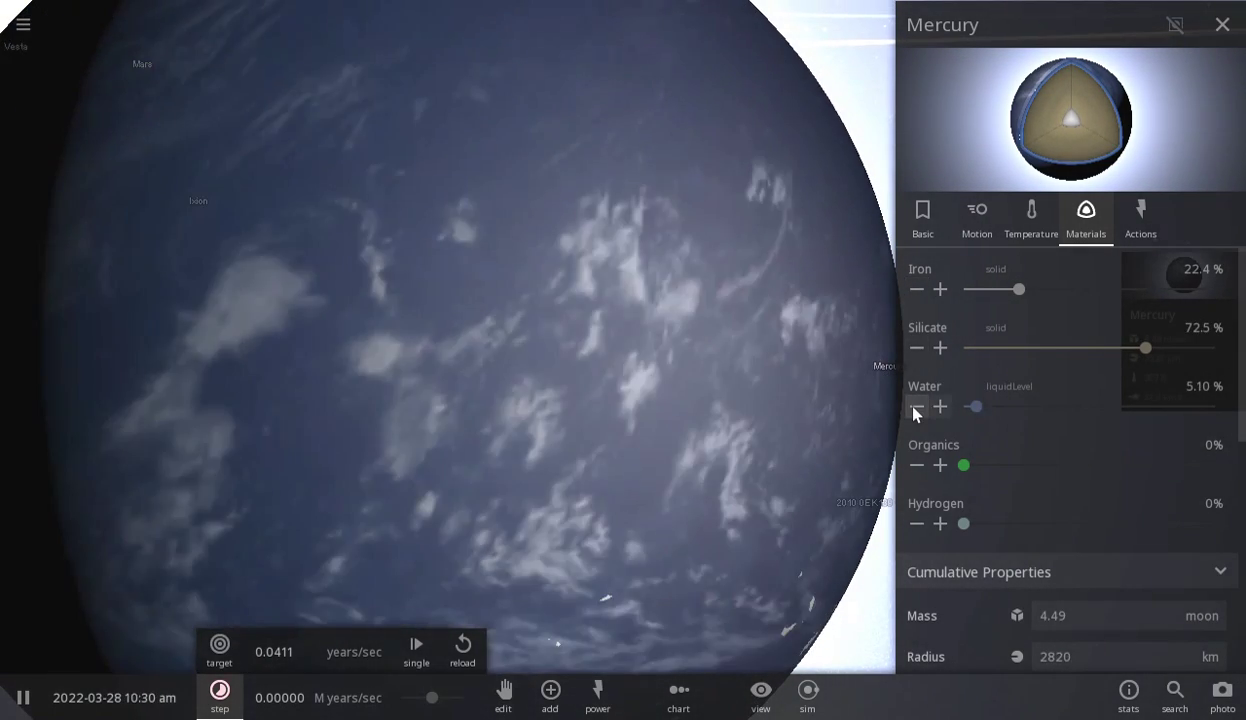
# Drain Mercury's water to 0.0962% so white continents emerge
pyautogui.click(915, 407)
pyautogui.click(915, 407)
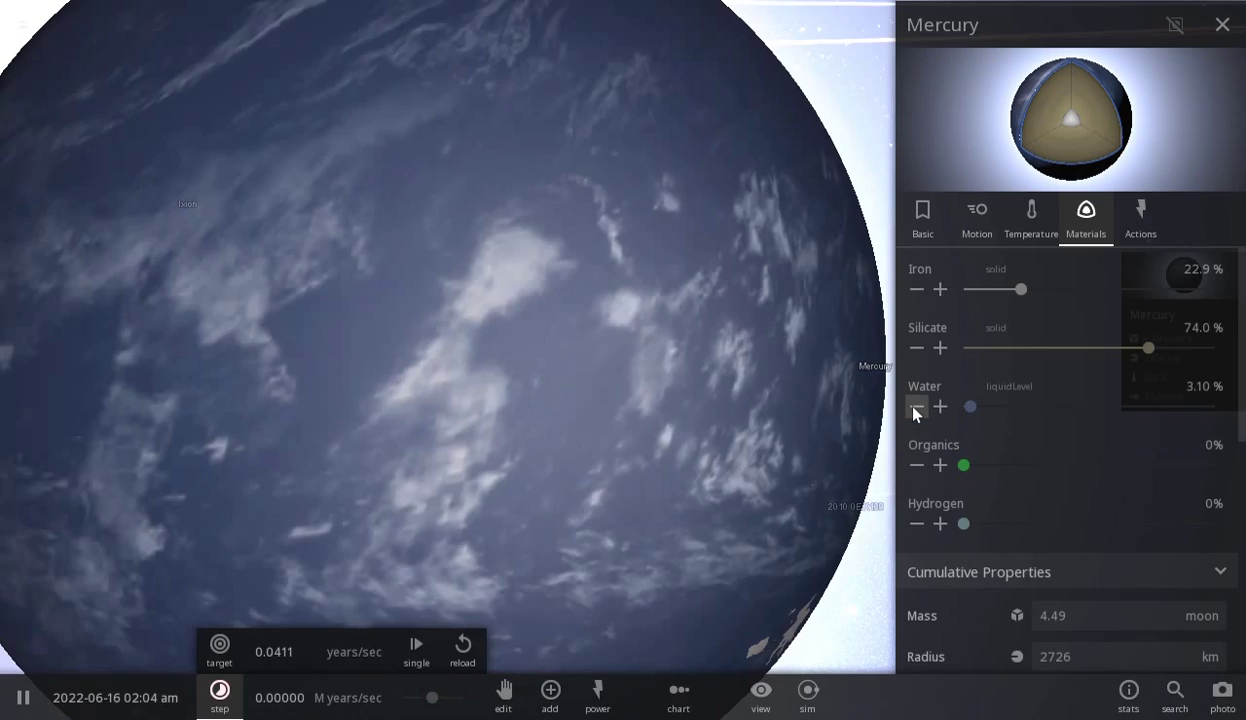
pyautogui.click(916, 407)
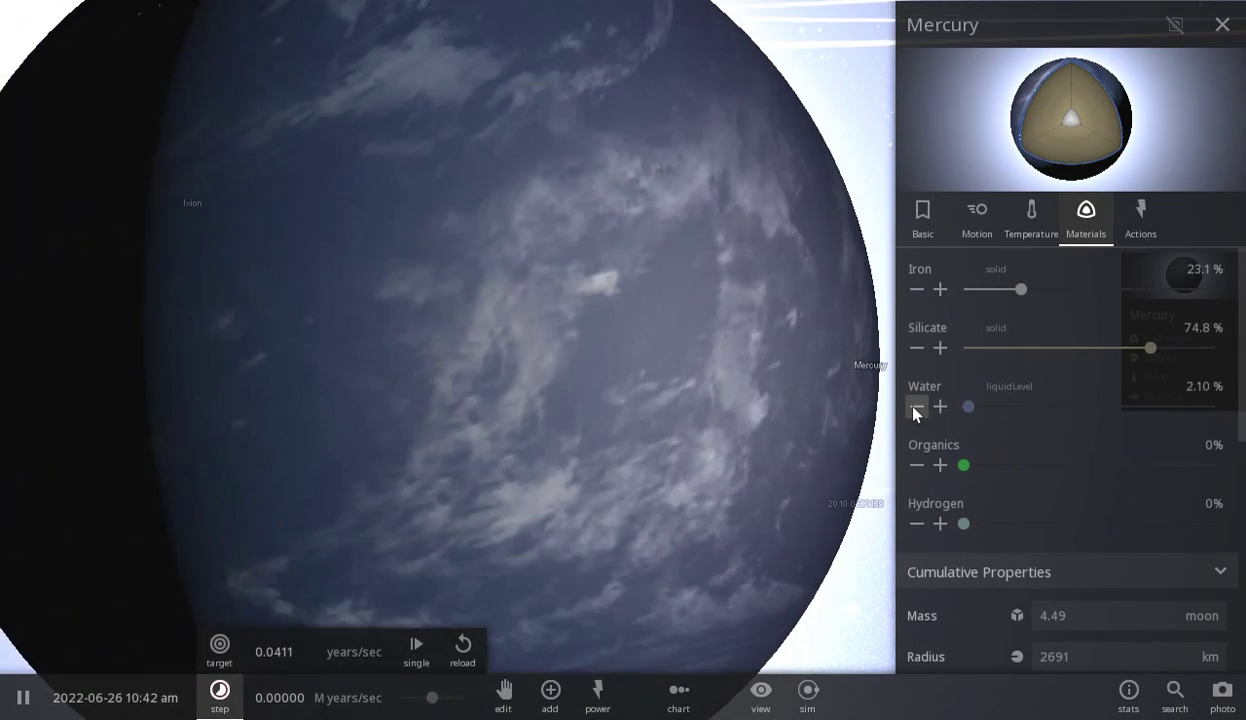
pyautogui.click(916, 407)
pyautogui.click(916, 407)
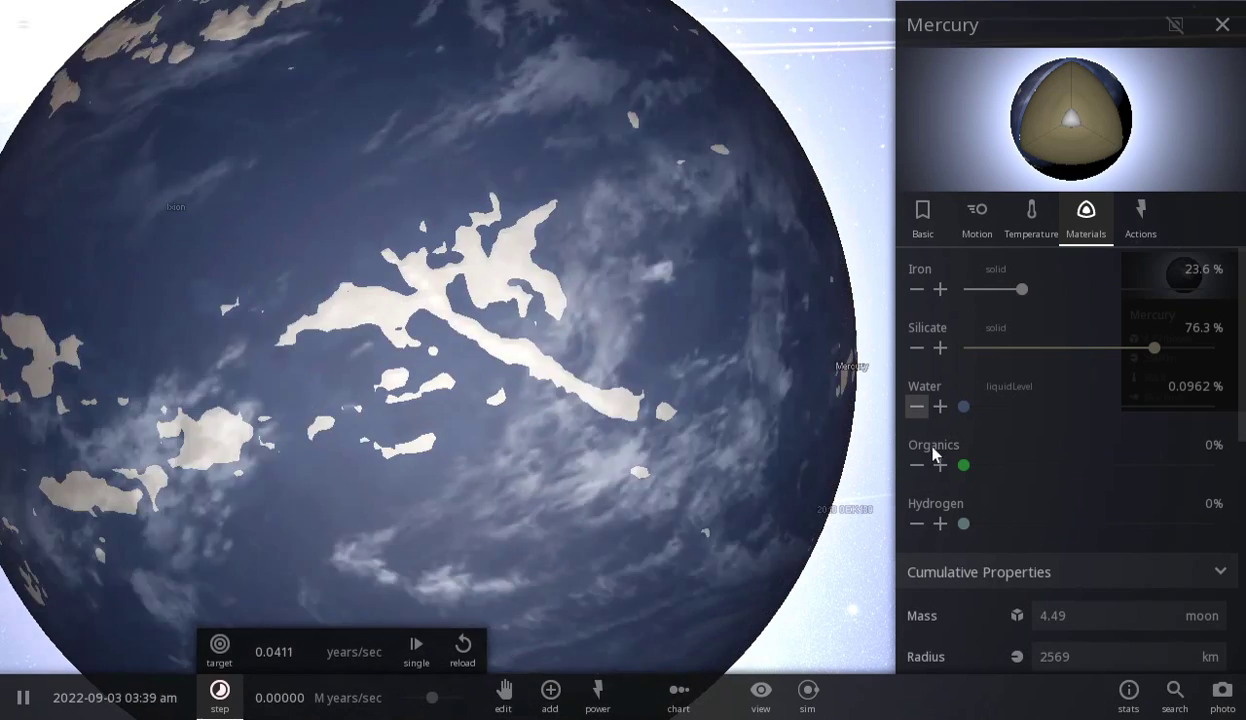
# Add a trace of hydrogen gas and set Mercury's organics to about 8.5%
pyautogui.click(940, 465)
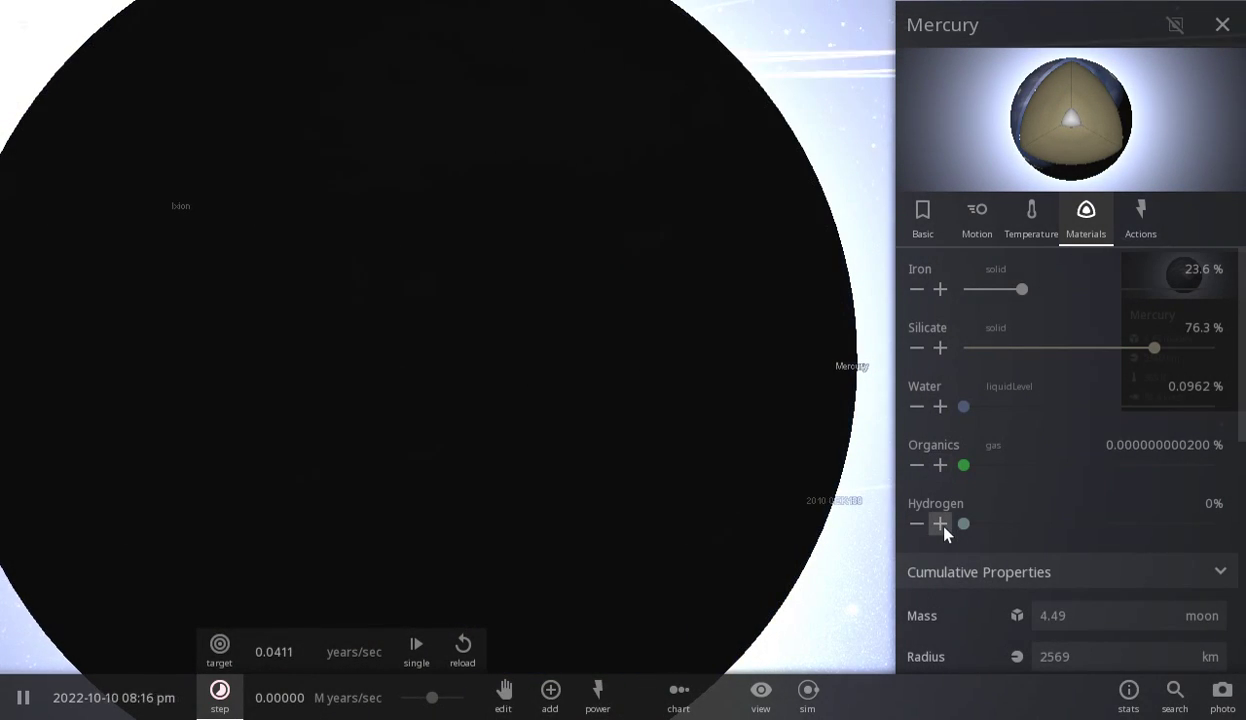
pyautogui.click(942, 526)
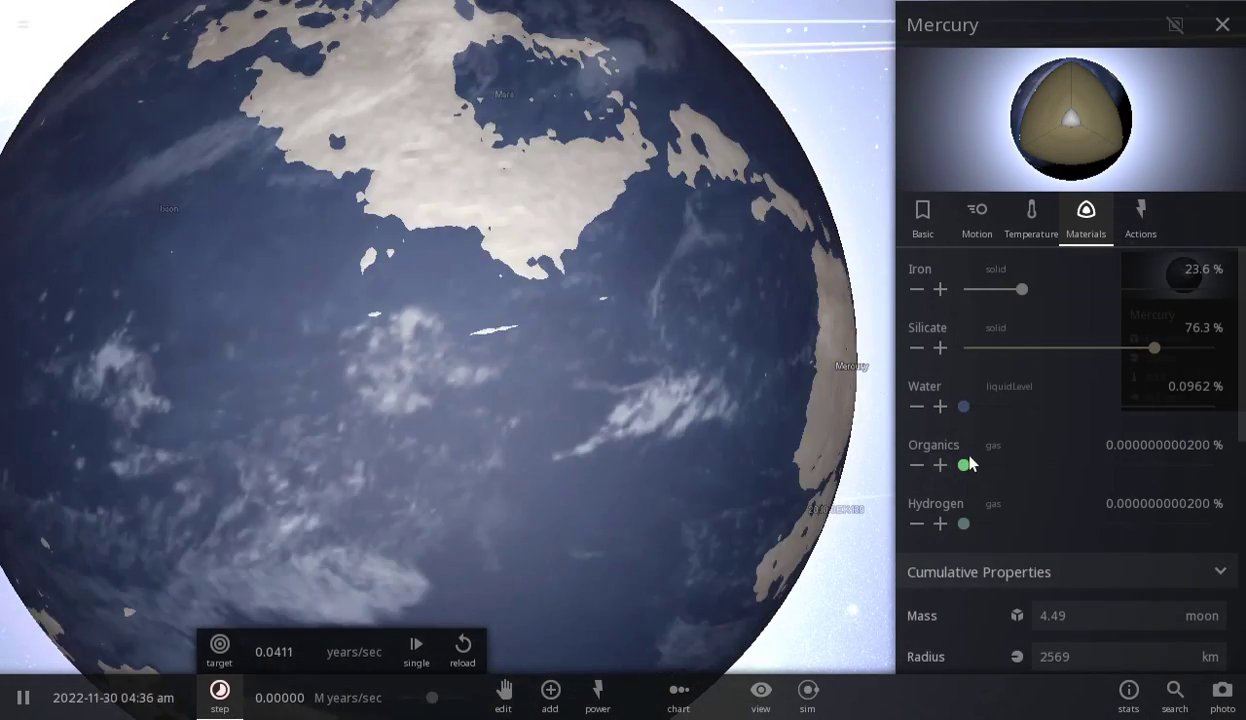
pyautogui.click(966, 464)
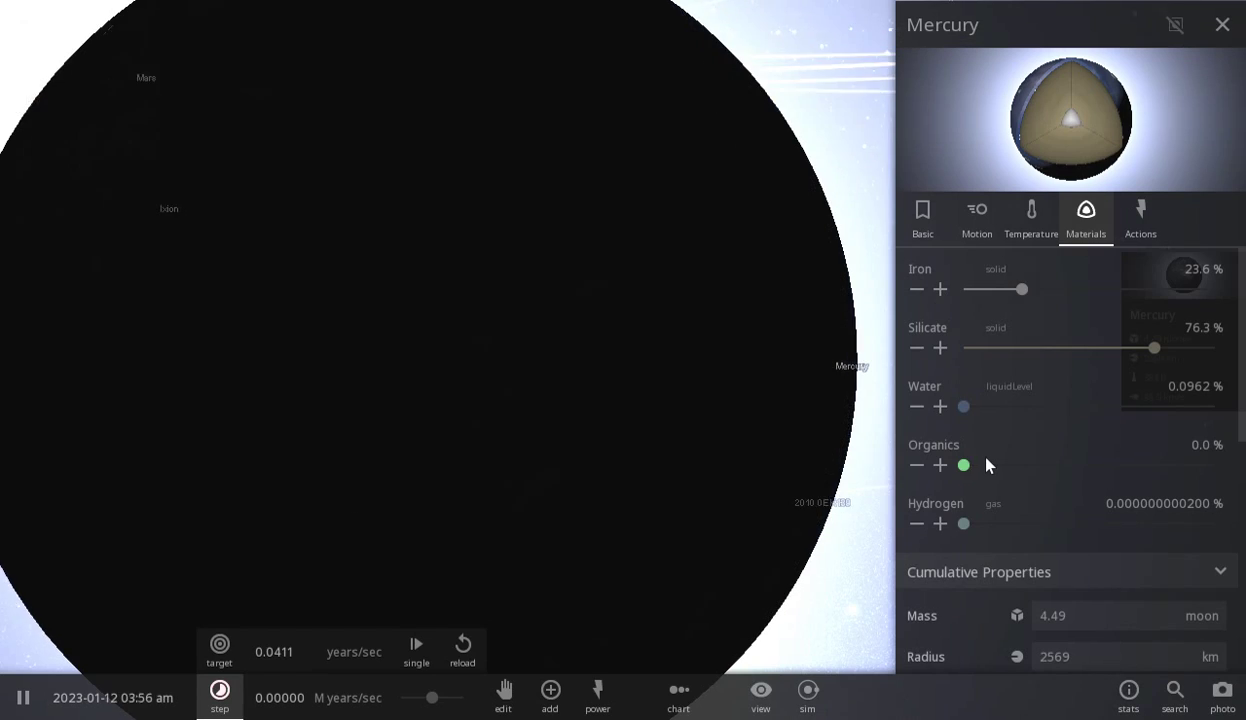
pyautogui.click(986, 465)
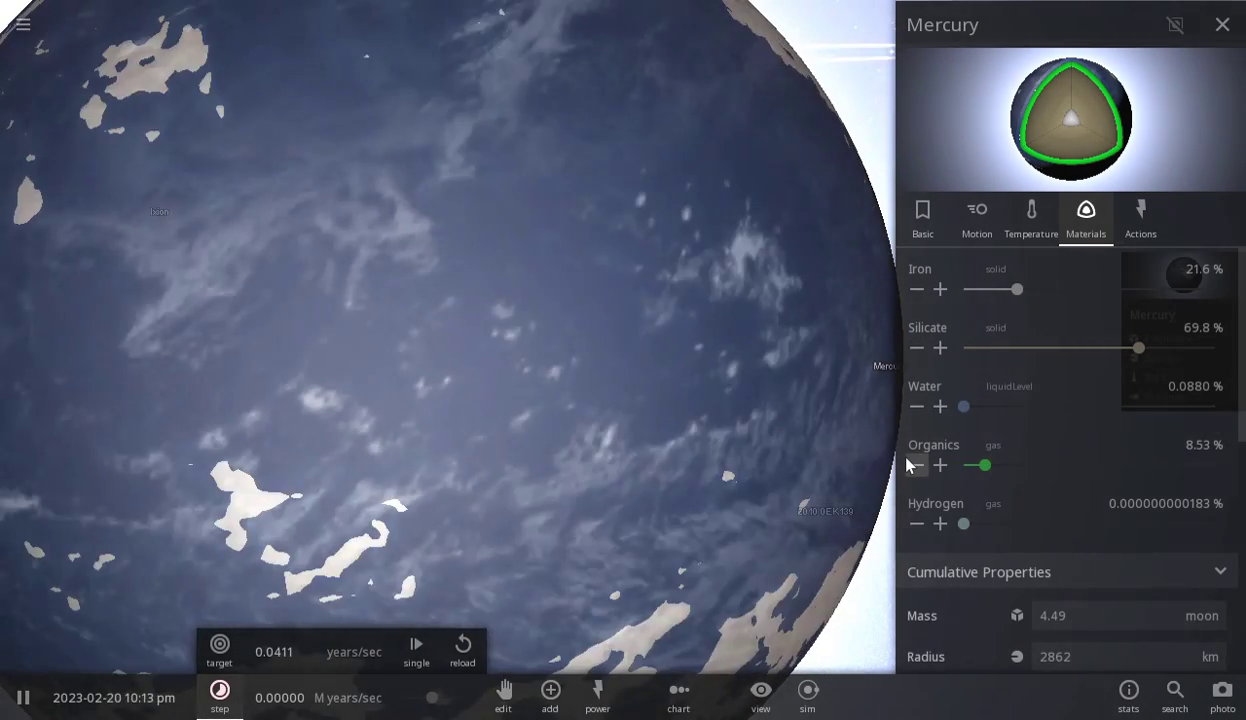
# Reduce Mercury's organics step by step down to 1.53%
pyautogui.click(908, 463)
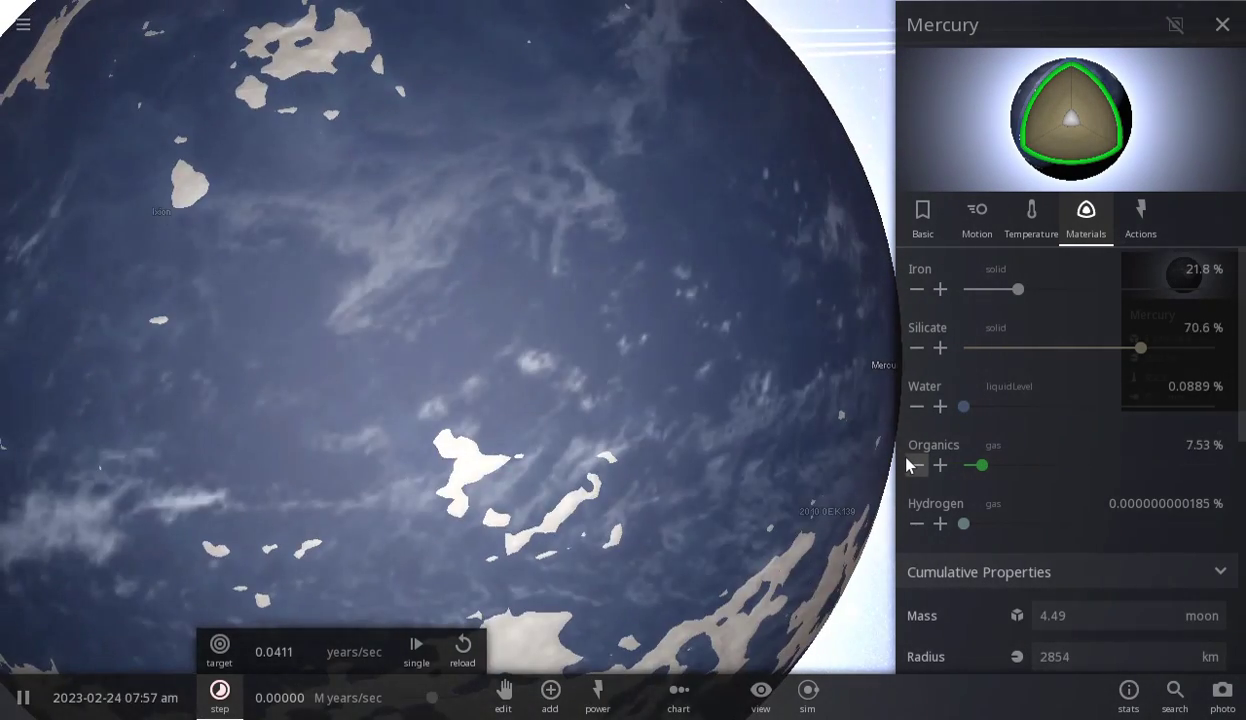
pyautogui.click(908, 463)
pyautogui.click(908, 463)
pyautogui.click(910, 465)
pyautogui.click(910, 465)
pyautogui.click(910, 465)
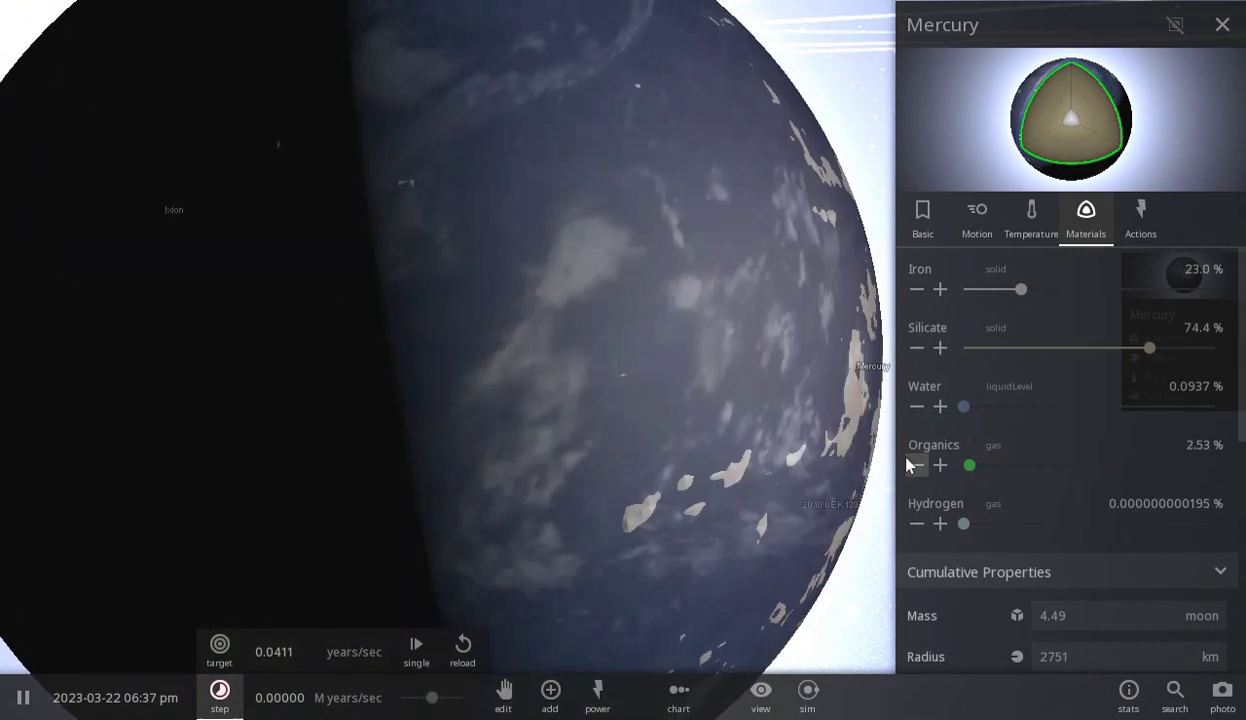
pyautogui.click(910, 465)
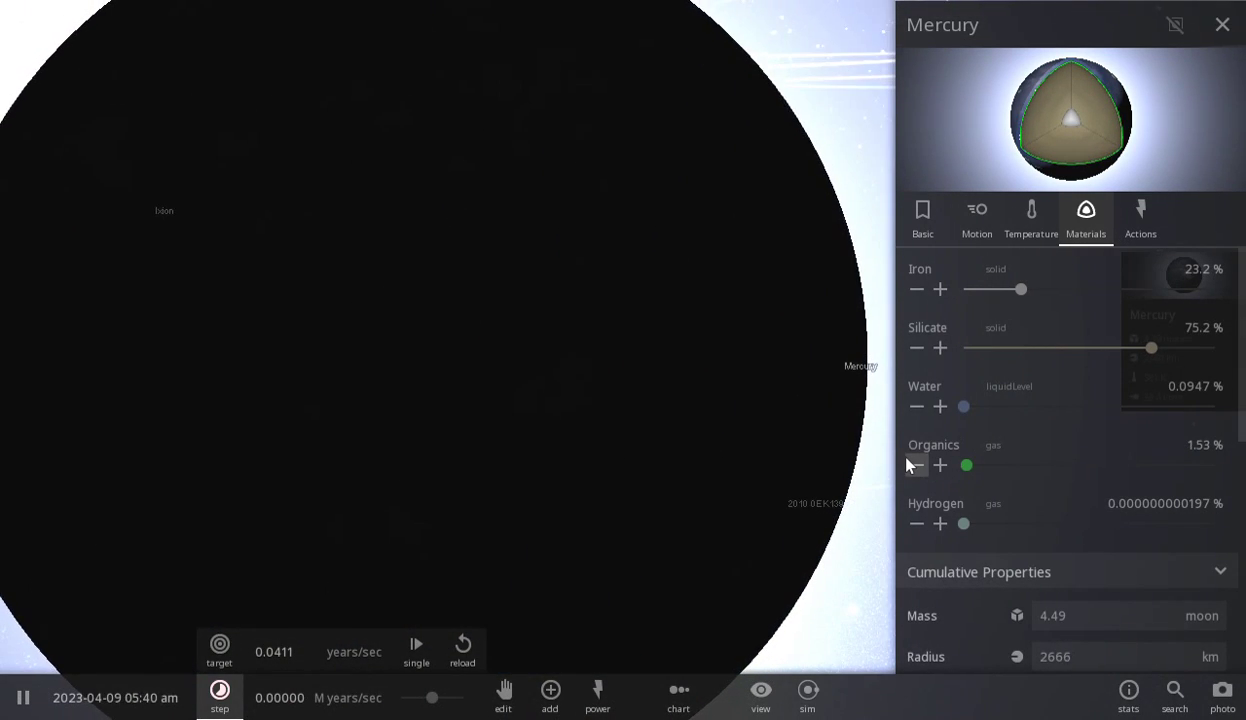
# Cut organics to 0.427% and water to 0.0657%, exposing larger white continents
pyautogui.click(910, 465)
pyautogui.click(910, 465)
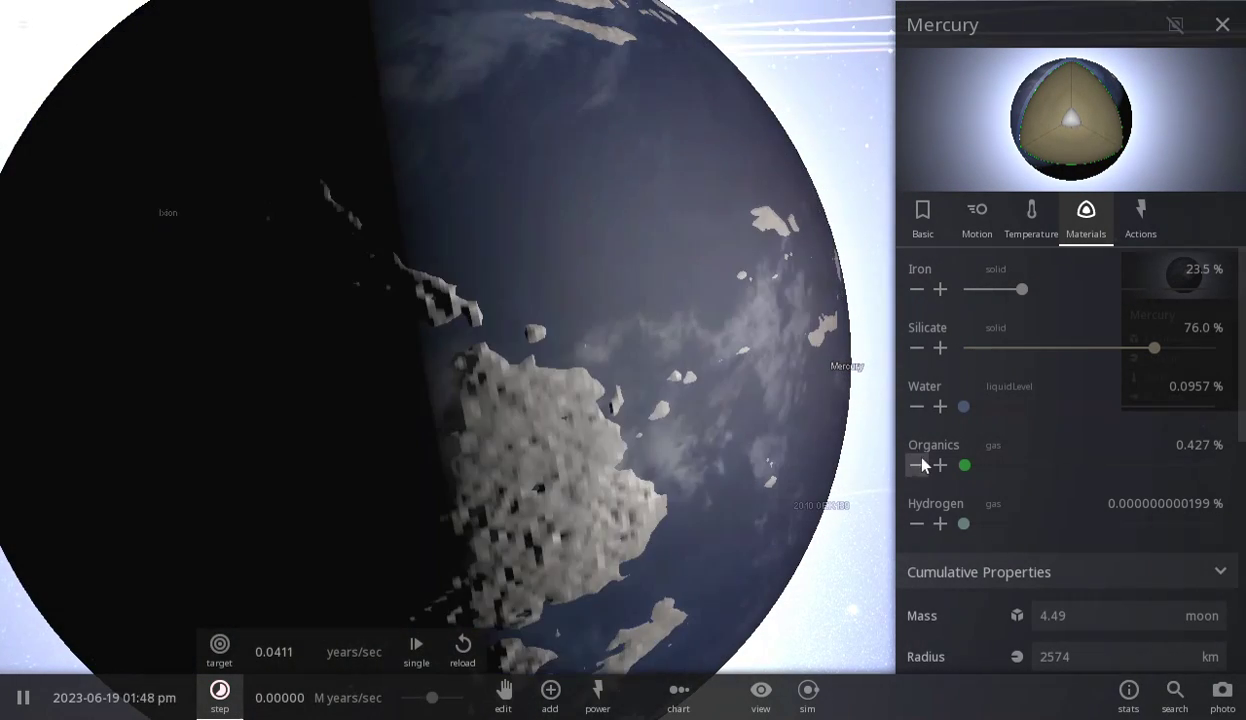
pyautogui.click(918, 404)
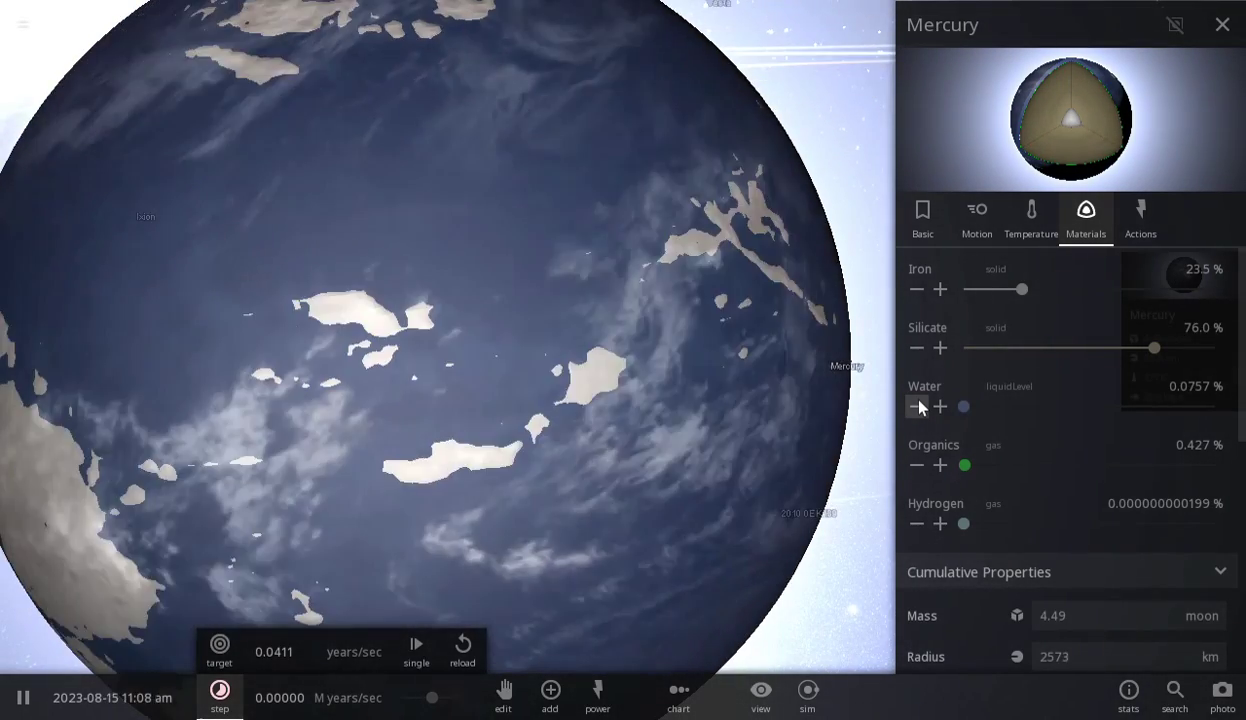
pyautogui.click(918, 406)
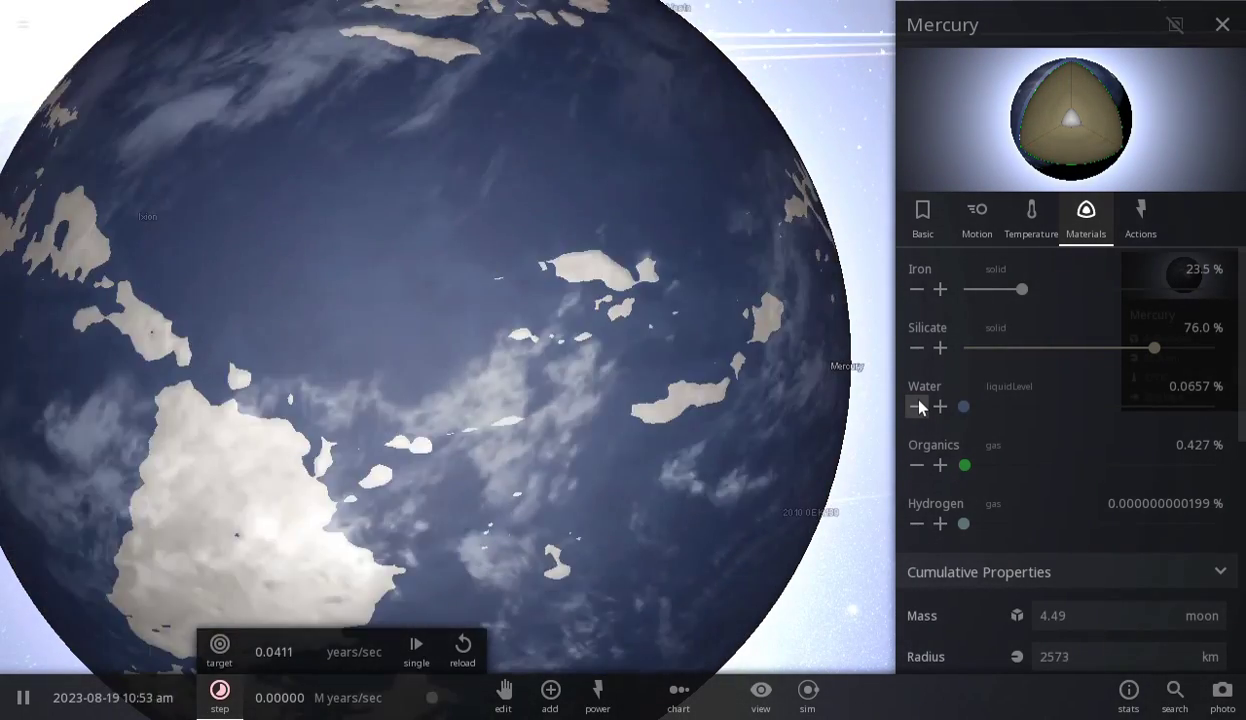